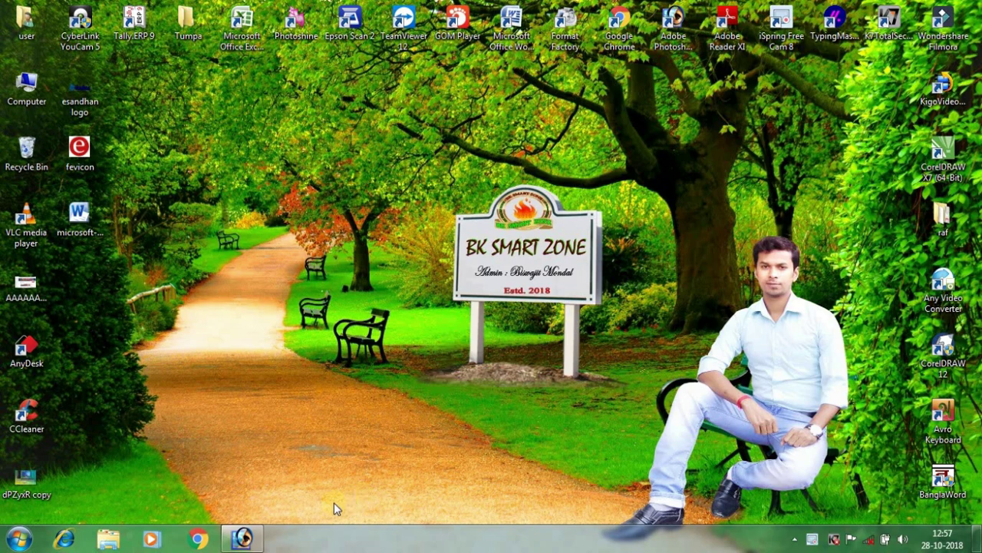
- Restore Photoshop, open the blue-background headshot to check it, then close it
{"action": "left_click", "coordinate": [242, 538]}
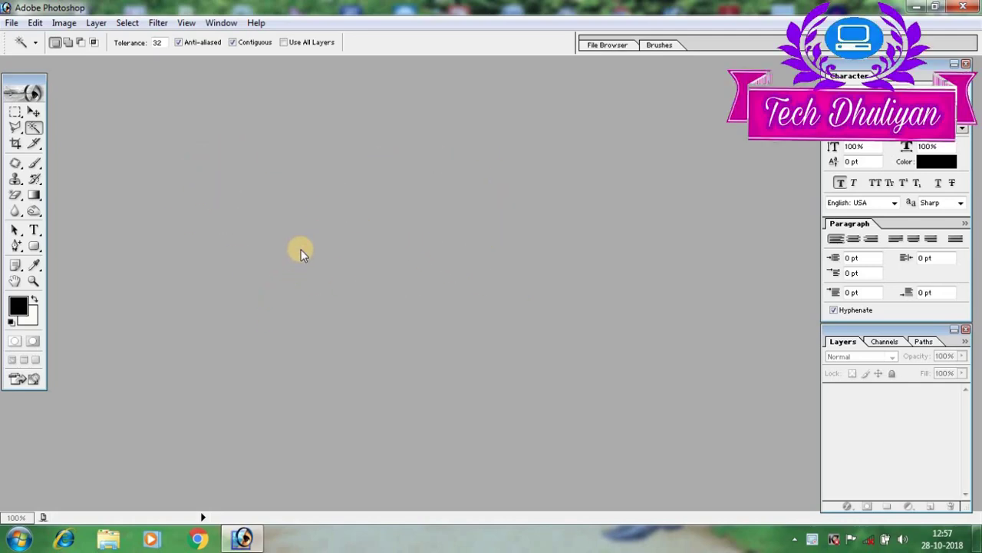
{"action": "double_click", "coordinate": [392, 261]}
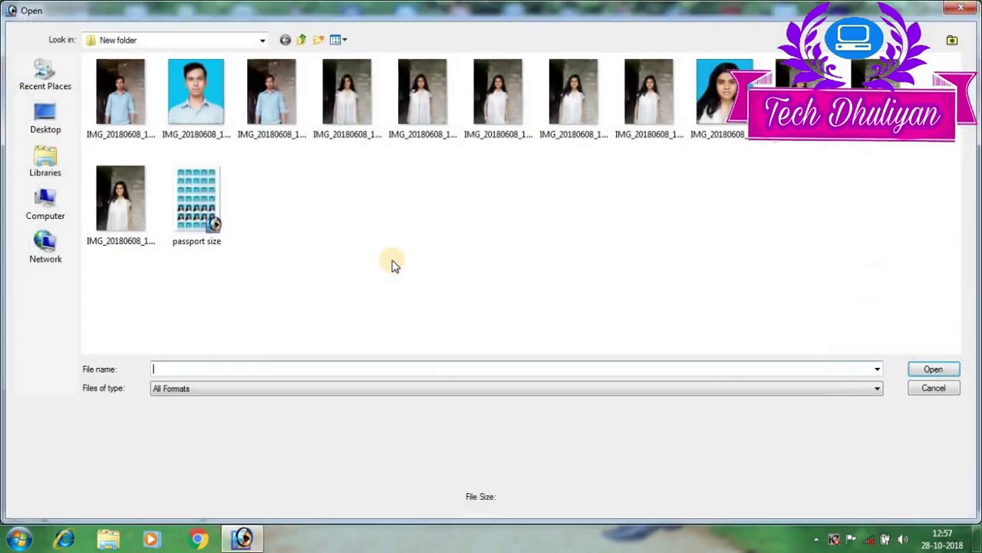
{"action": "left_click", "coordinate": [205, 94]}
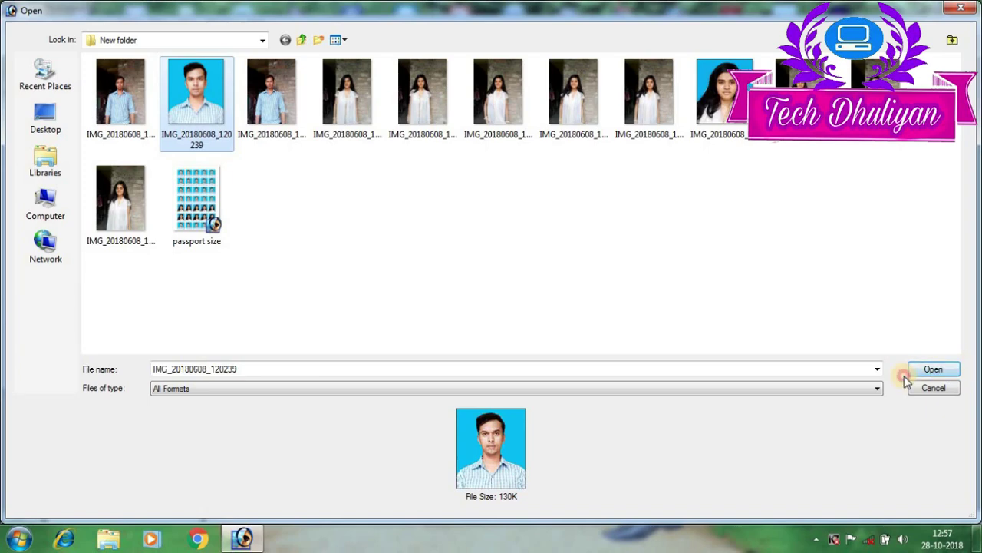
{"action": "left_click", "coordinate": [933, 372]}
{"action": "left_click_drag", "start_coordinate": [119, 71], "coordinate": [501, 136]}
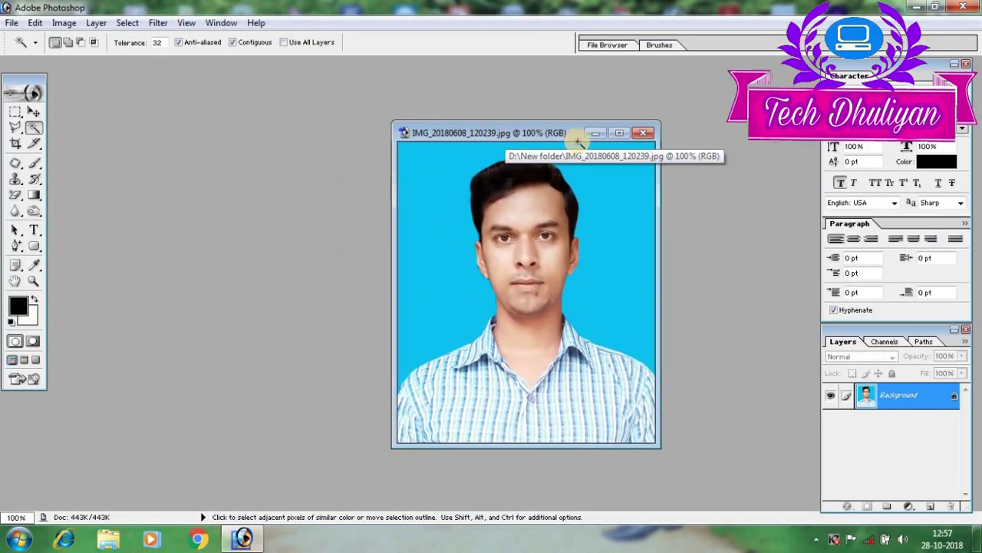
{"action": "left_click", "coordinate": [652, 135]}
- Open the full-length photo IMG_20180608_120243 to preview it, then close it
{"action": "double_click", "coordinate": [251, 252]}
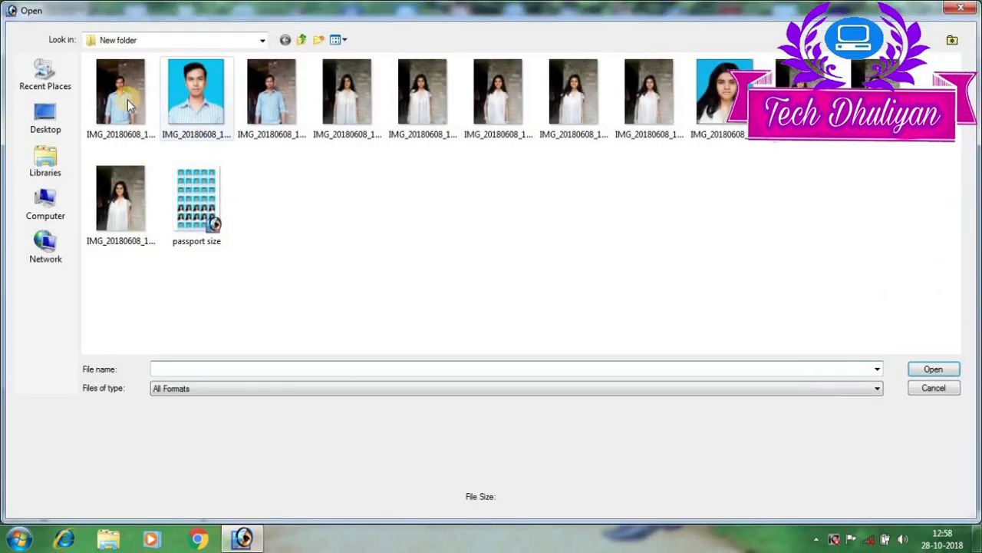
{"action": "left_click", "coordinate": [122, 95]}
{"action": "left_click", "coordinate": [284, 104]}
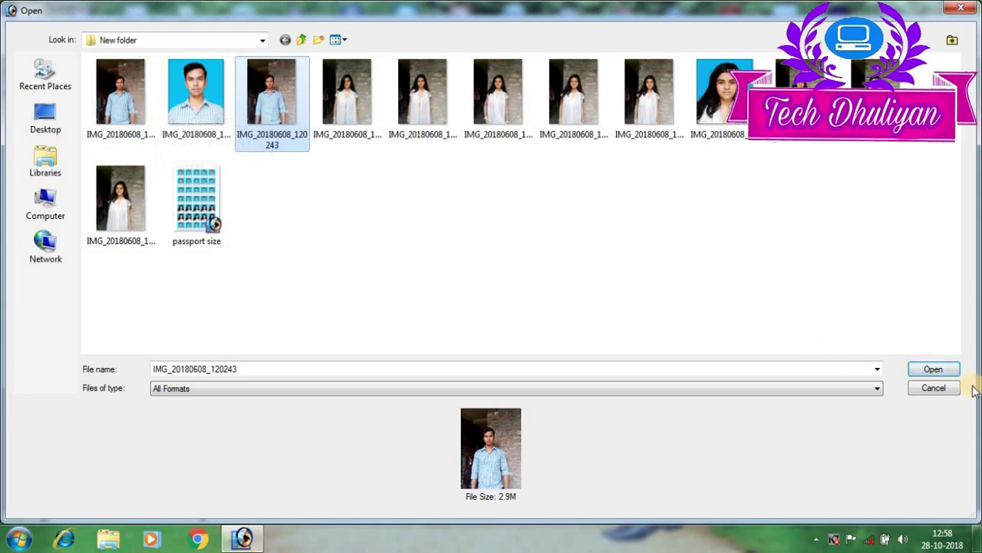
{"action": "left_click", "coordinate": [933, 369]}
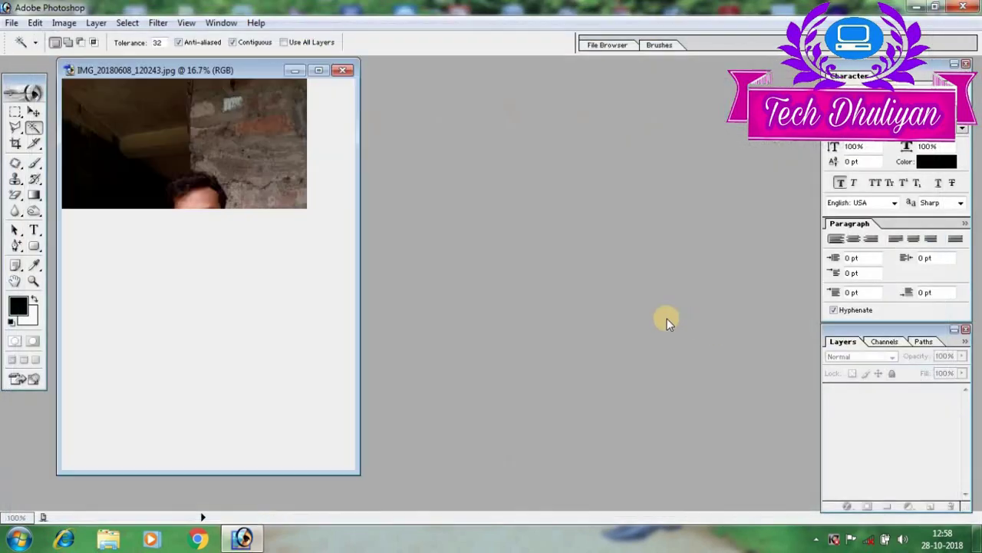
{"action": "left_click", "coordinate": [342, 70]}
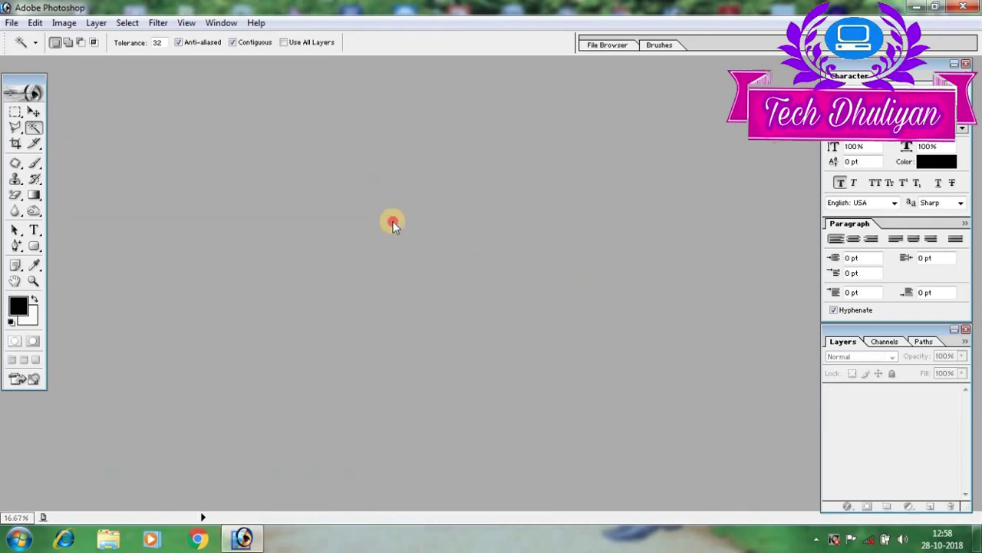
- Open IMG_20180608_120233.jpg and move its window to the workspace centre
{"action": "double_click", "coordinate": [393, 221]}
{"action": "left_click", "coordinate": [119, 90]}
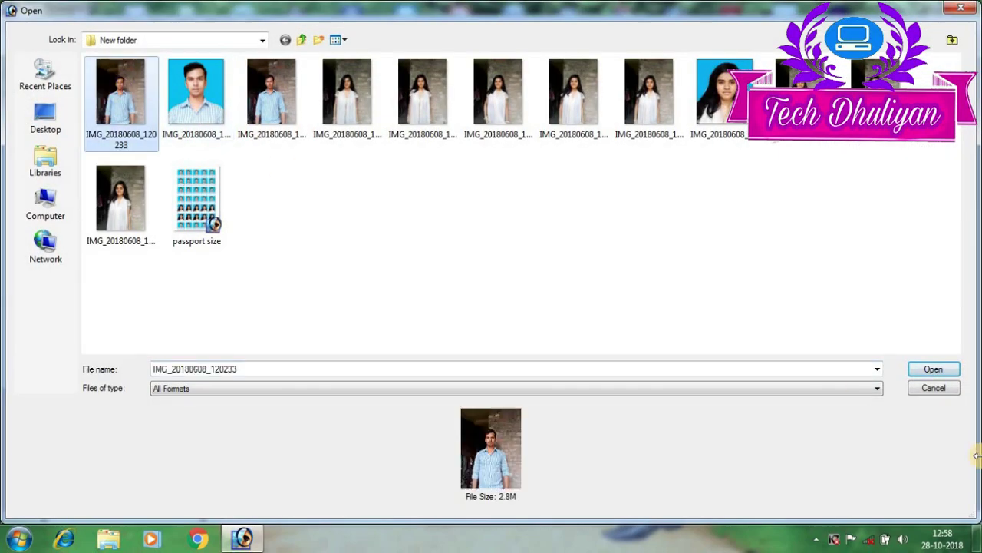
{"action": "left_click", "coordinate": [931, 371]}
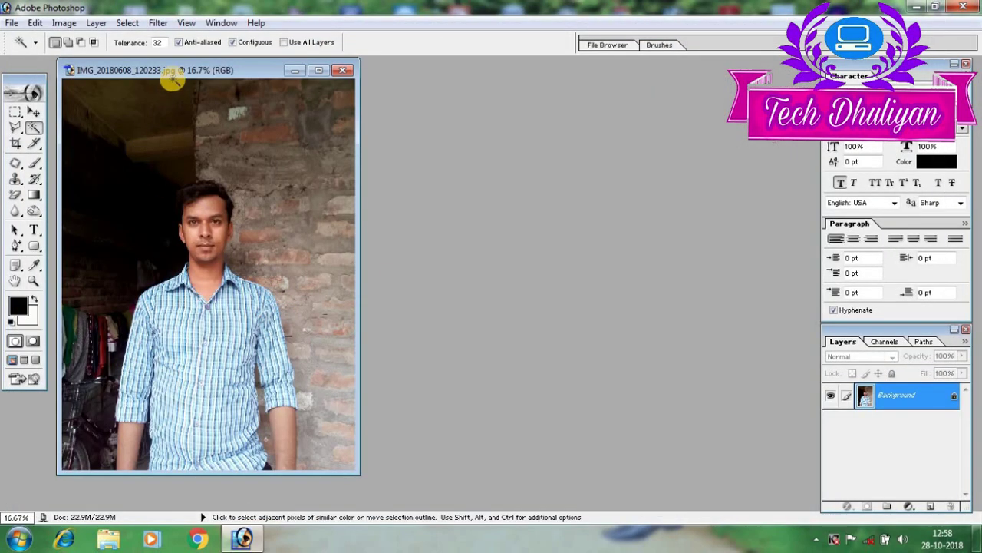
{"action": "left_click_drag", "start_coordinate": [172, 77], "coordinate": [451, 83]}
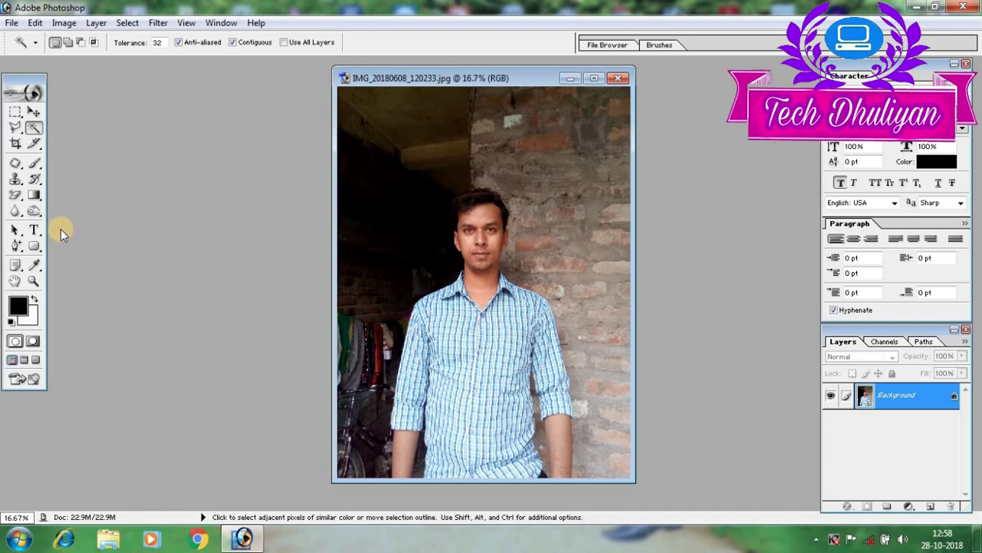
- Set the Crop tool to 1.2 in width, 1.5 in height and 300 pixels/inch
{"action": "left_click", "coordinate": [15, 143]}
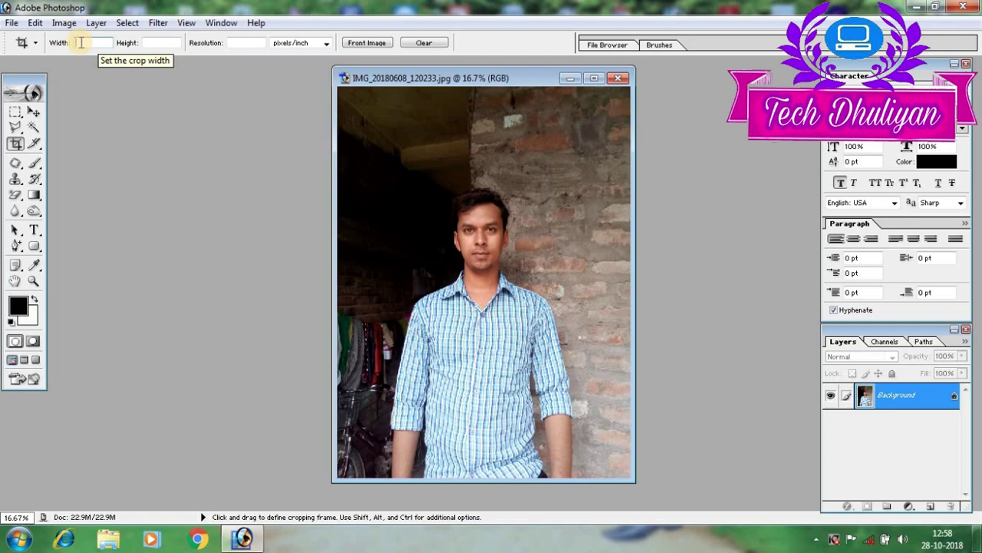
{"action": "left_click", "coordinate": [80, 43]}
{"action": "type", "text": "1.2"}
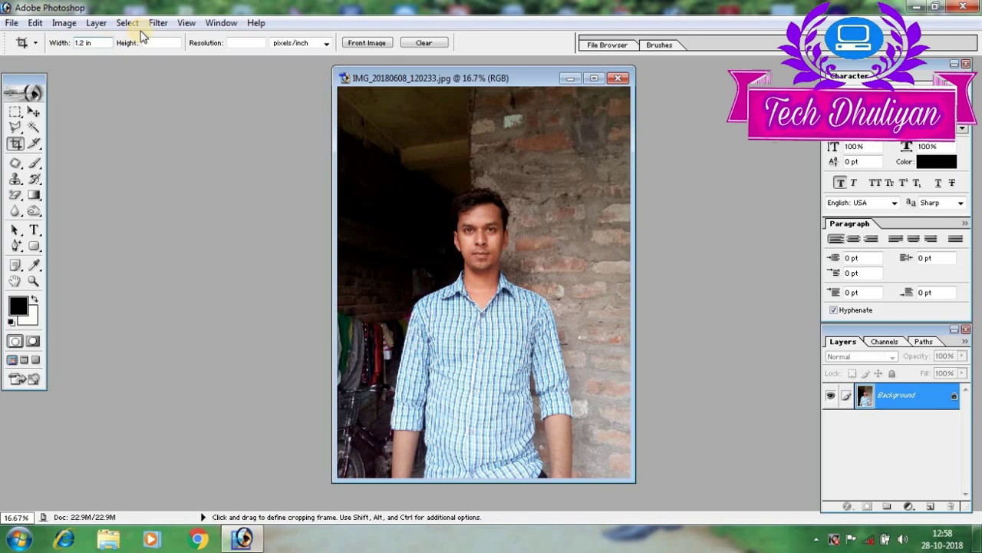
{"action": "left_click", "coordinate": [163, 43]}
{"action": "type", "text": "1.5"}
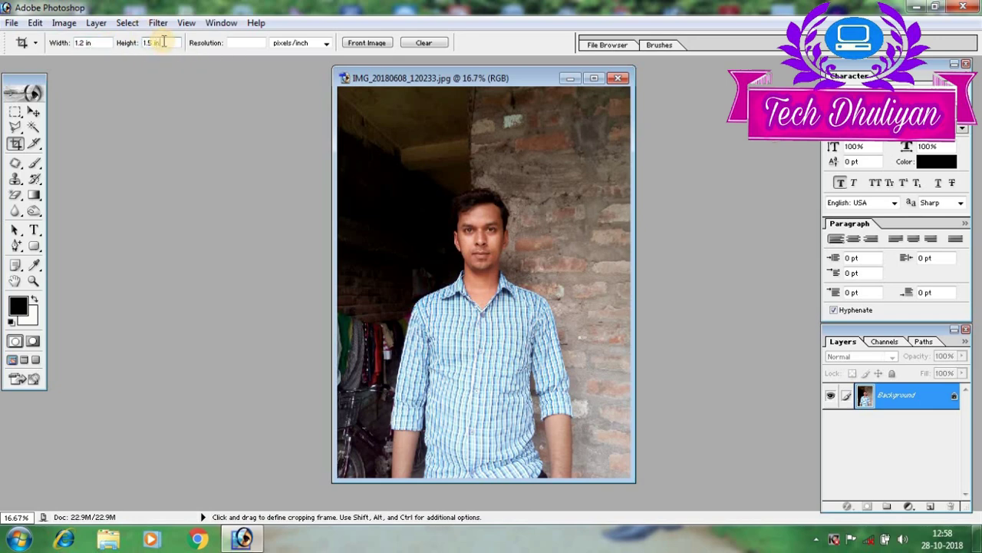
{"action": "left_click", "coordinate": [234, 43]}
{"action": "type", "text": "300"}
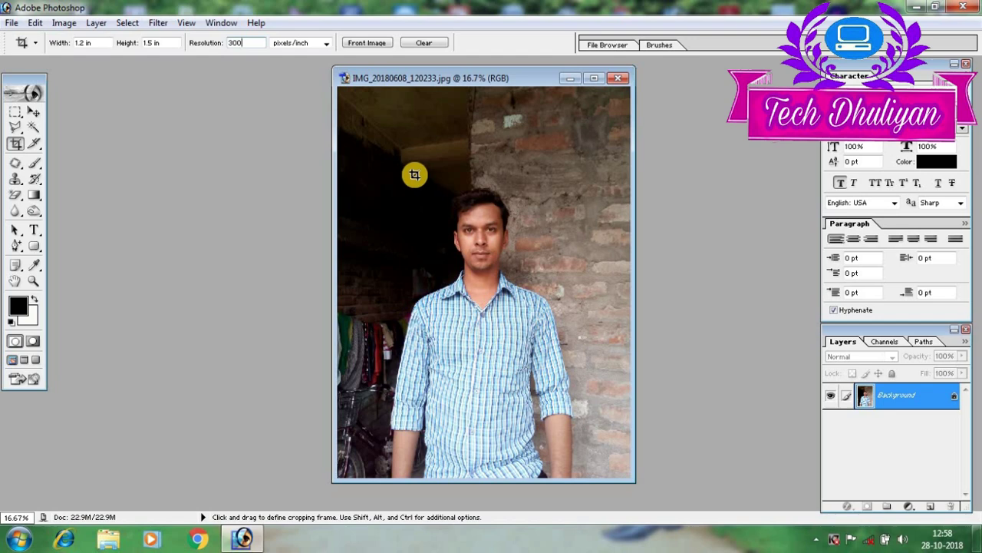
- Frame the man's head and shoulders with the crop box, nudge it into place, and apply the crop
{"action": "left_click_drag", "start_coordinate": [414, 175], "coordinate": [570, 337]}
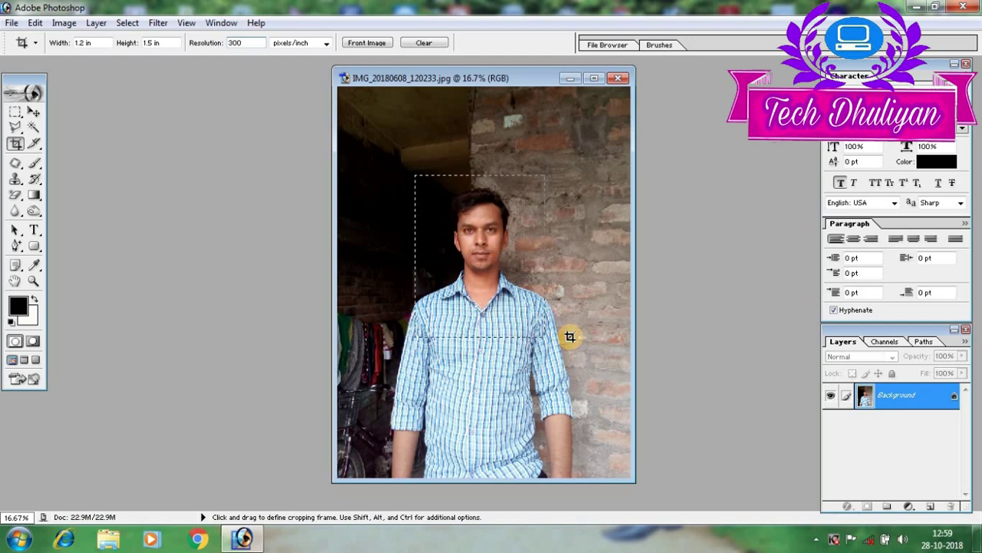
{"action": "mouse_move", "coordinate": [570, 336]}
{"action": "left_mouse_down"}
{"action": "mouse_move", "coordinate": [575, 354]}
{"action": "mouse_move", "coordinate": [557, 359]}
{"action": "left_mouse_up"}
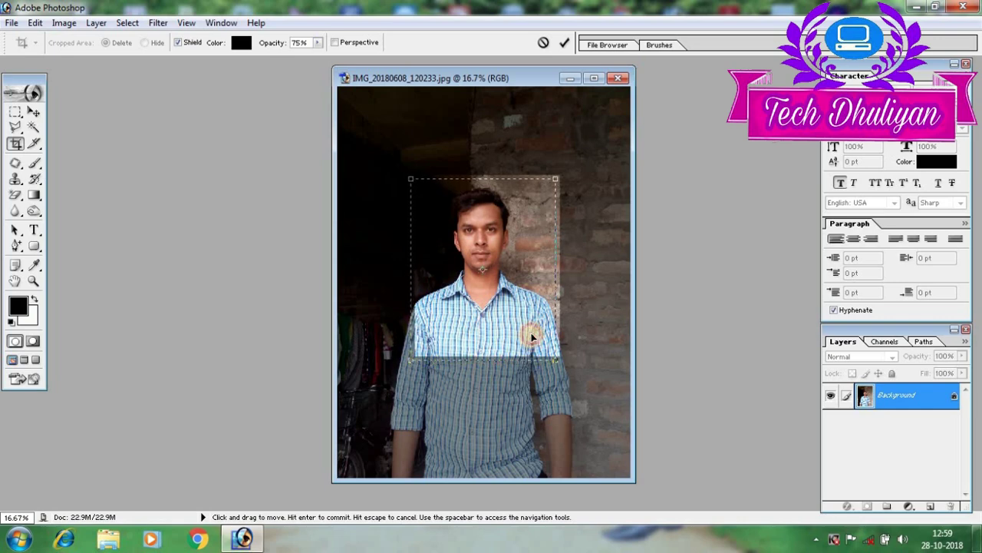
{"action": "left_click_drag", "start_coordinate": [531, 337], "coordinate": [531, 333]}
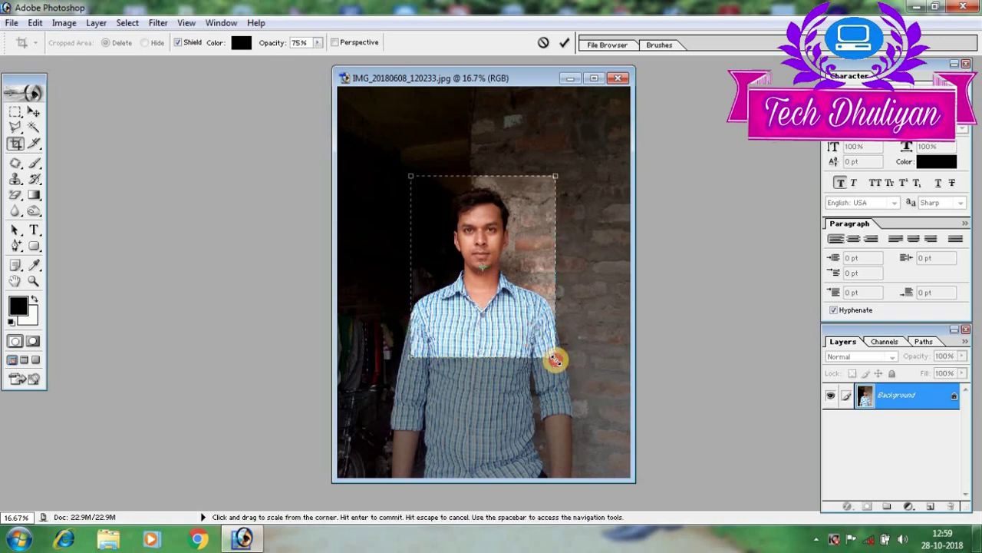
{"action": "left_click_drag", "start_coordinate": [555, 359], "coordinate": [550, 346]}
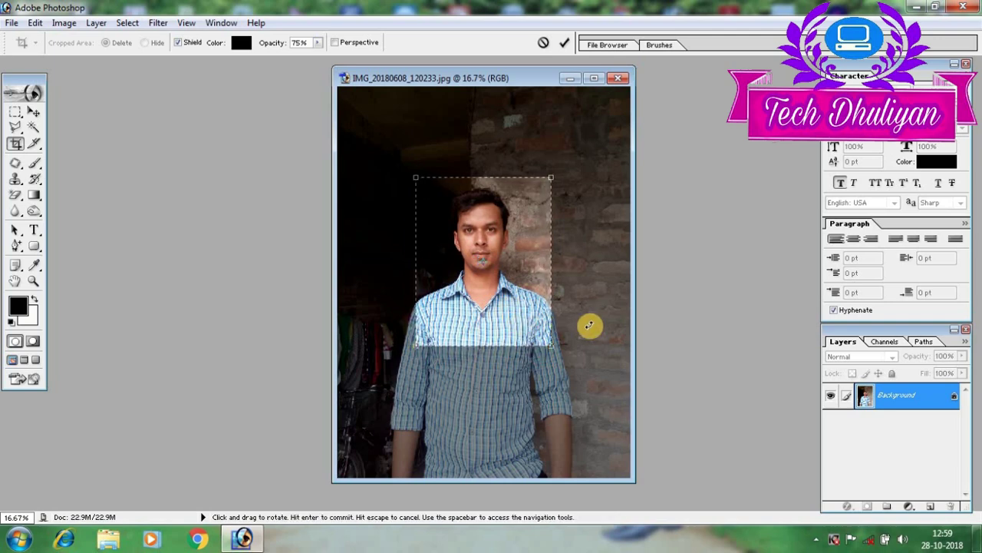
{"action": "key", "text": "Down"}
{"action": "key", "text": "Down"}
{"action": "key", "text": "Down"}
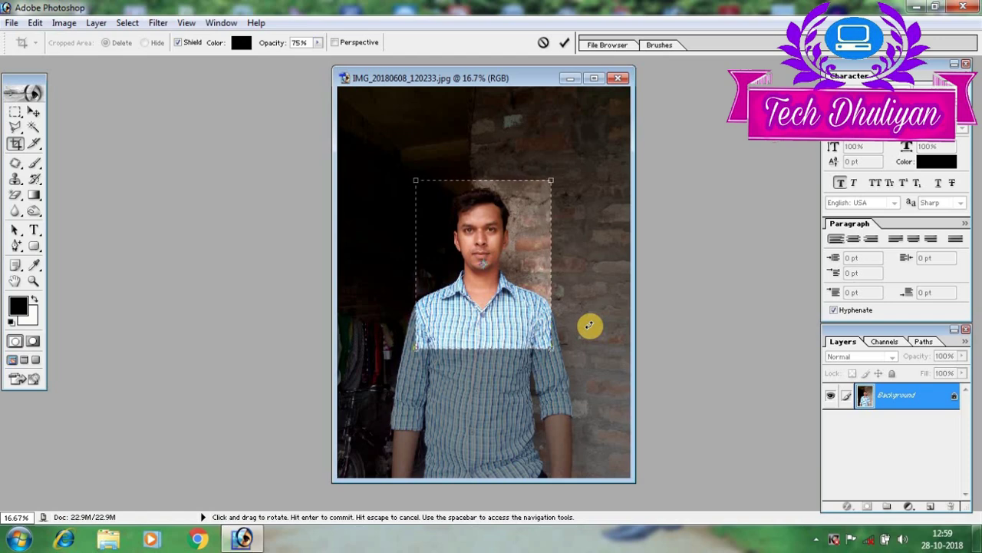
{"action": "key", "text": "Down"}
{"action": "key", "text": "Down"}
{"action": "key", "text": "Down"}
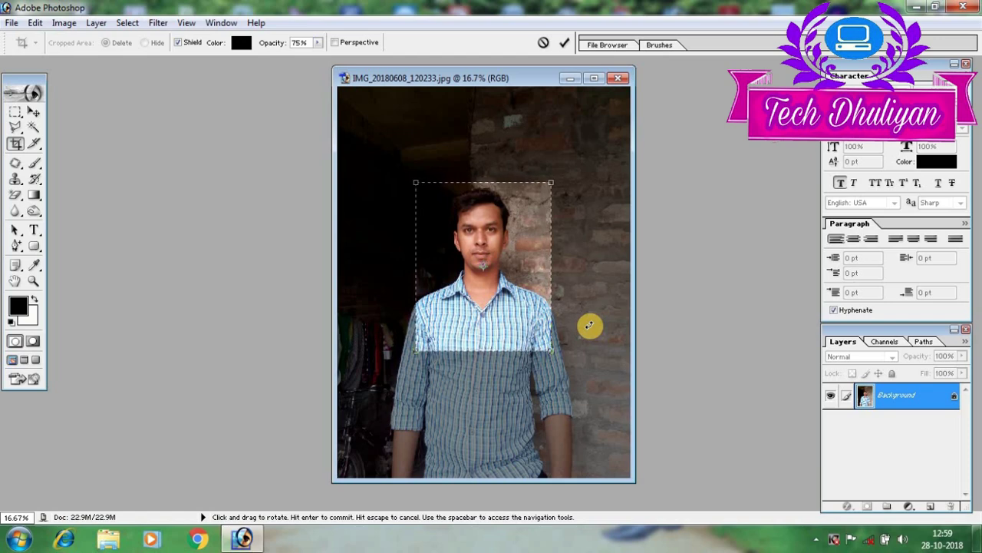
{"action": "key", "text": "Left"}
{"action": "key", "text": "Left"}
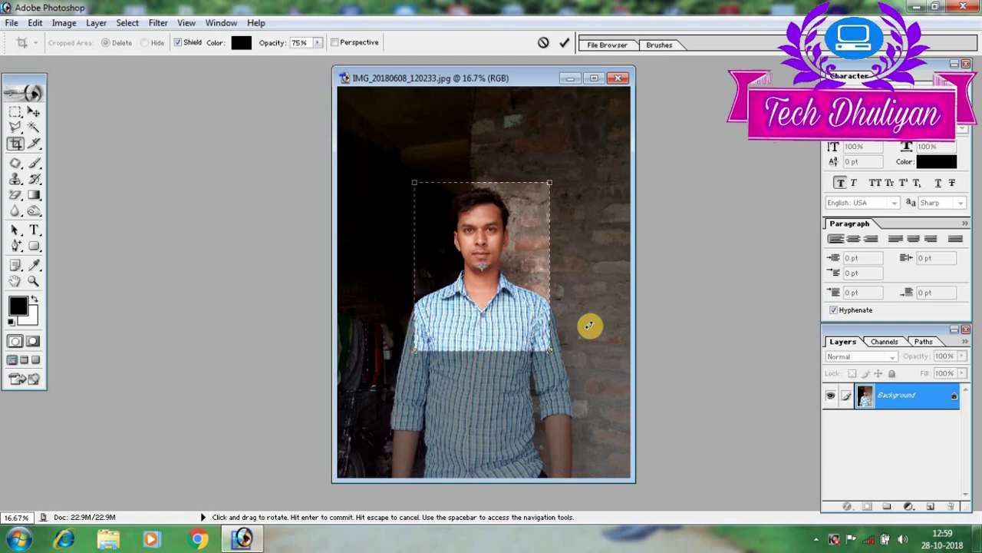
{"action": "key", "text": "Return"}
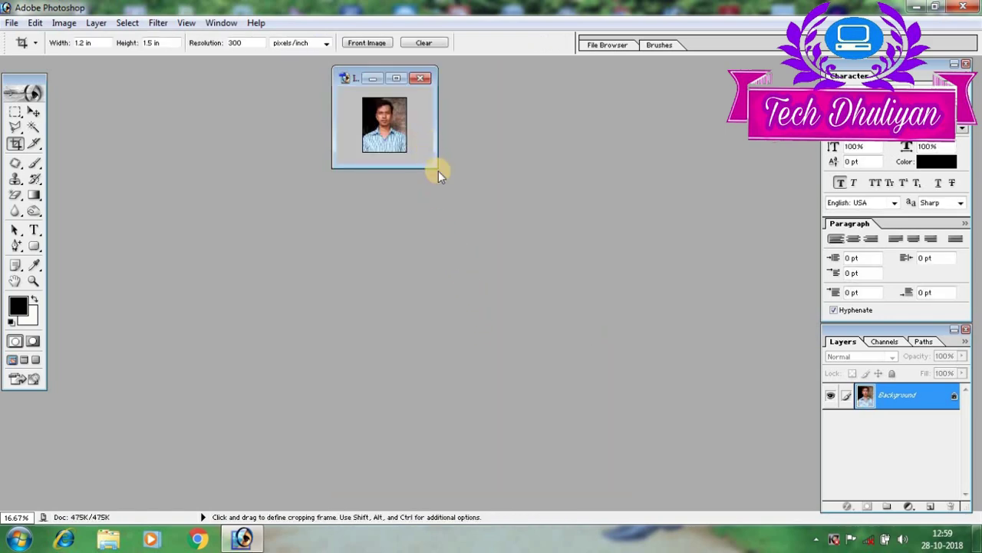
- Enlarge the cropped portrait's window and zoom it to 100%
{"action": "left_click_drag", "start_coordinate": [438, 167], "coordinate": [720, 460]}
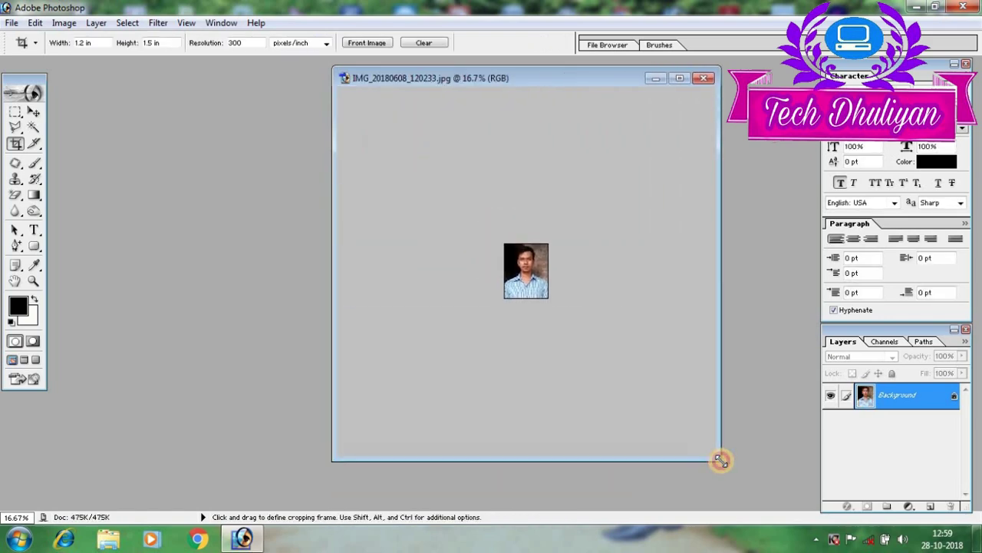
{"action": "key", "text": "ctrl+plus"}
{"action": "key", "text": "ctrl+plus"}
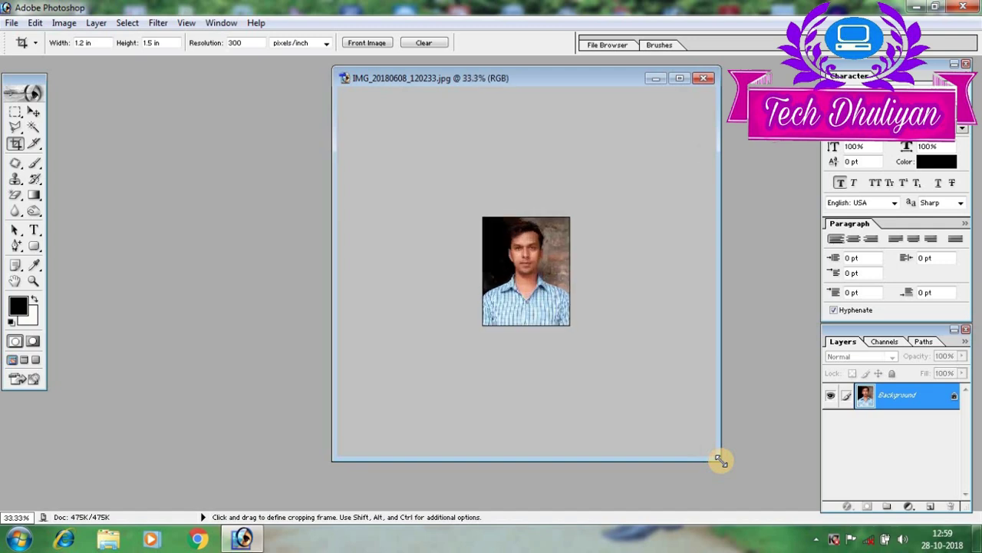
{"action": "key", "text": "ctrl+plus"}
{"action": "key", "text": "ctrl+plus"}
{"action": "key", "text": "ctrl+plus"}
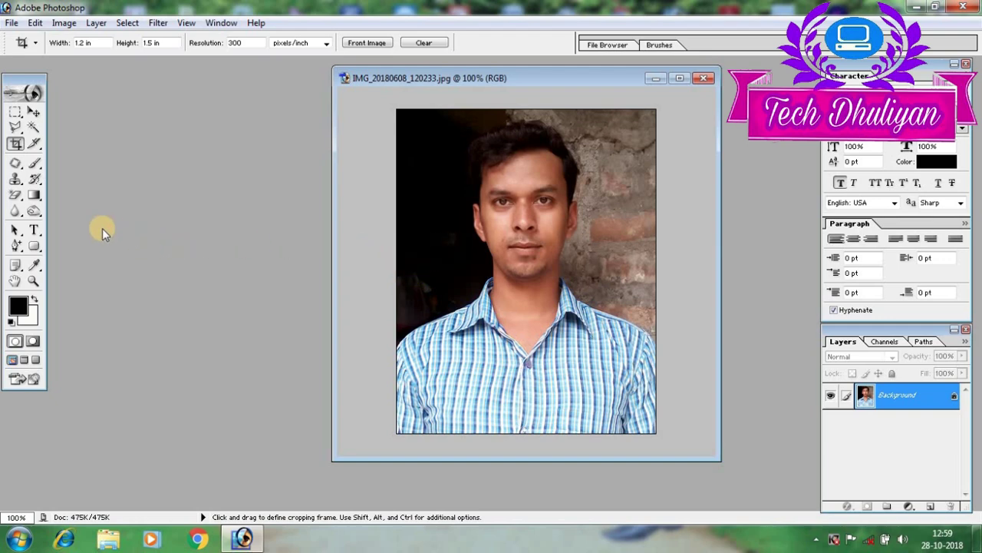
{"action": "left_click", "coordinate": [35, 128]}
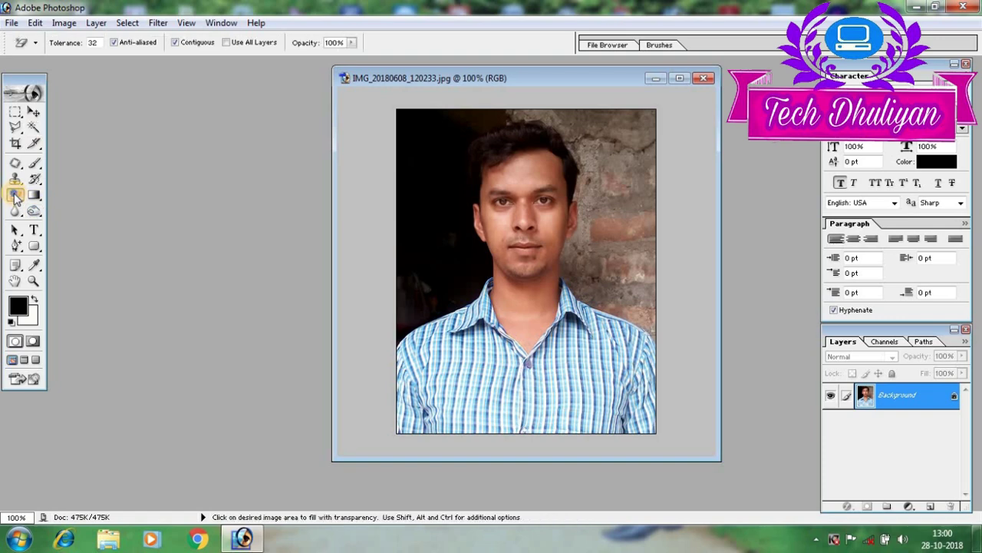
- Erase a patch at the left edge and set the background colour to near-white FDFDFA
{"action": "left_click_drag", "start_coordinate": [15, 197], "coordinate": [54, 192]}
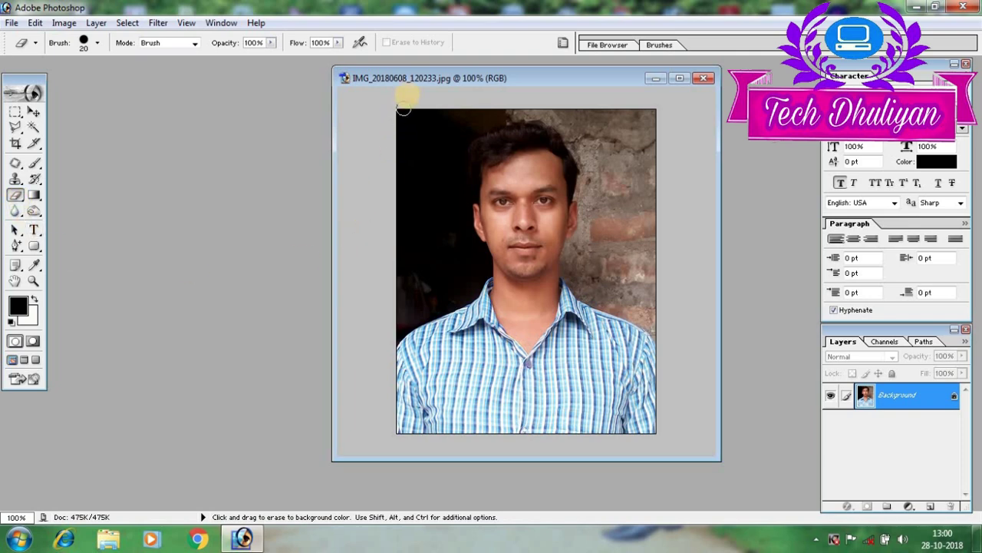
{"action": "mouse_move", "coordinate": [406, 117]}
{"action": "left_mouse_down"}
{"action": "mouse_move", "coordinate": [396, 276]}
{"action": "mouse_move", "coordinate": [410, 110]}
{"action": "left_mouse_up"}
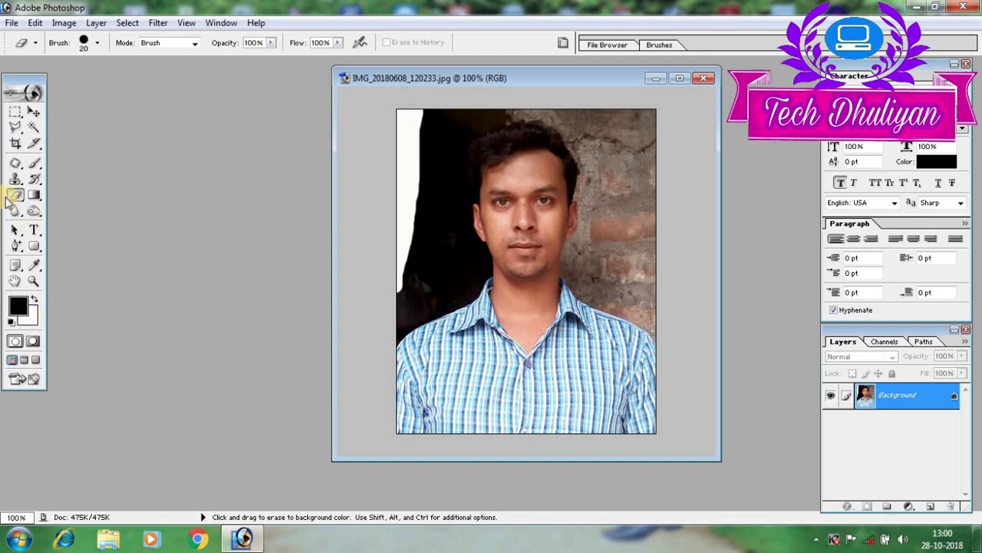
{"action": "left_click", "coordinate": [29, 322]}
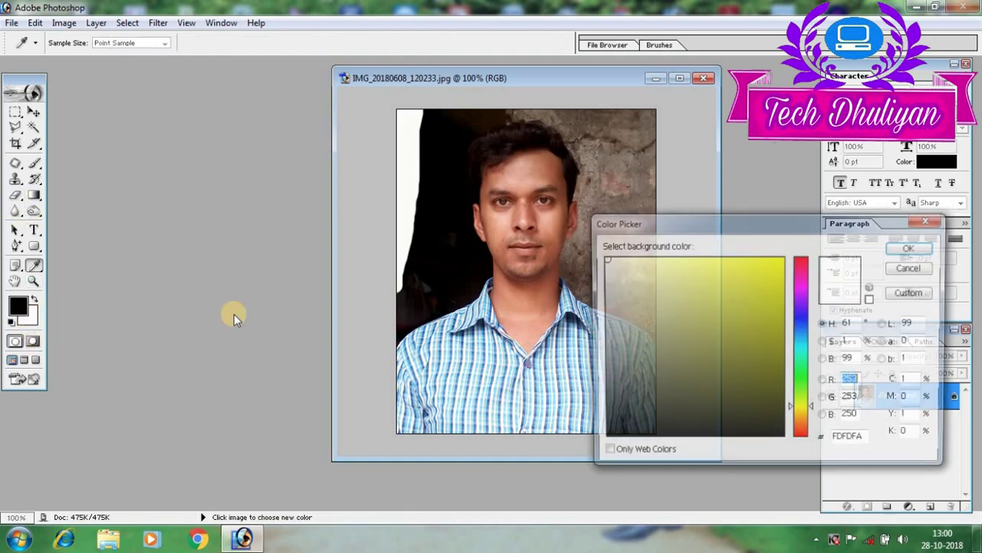
{"action": "left_click", "coordinate": [603, 259]}
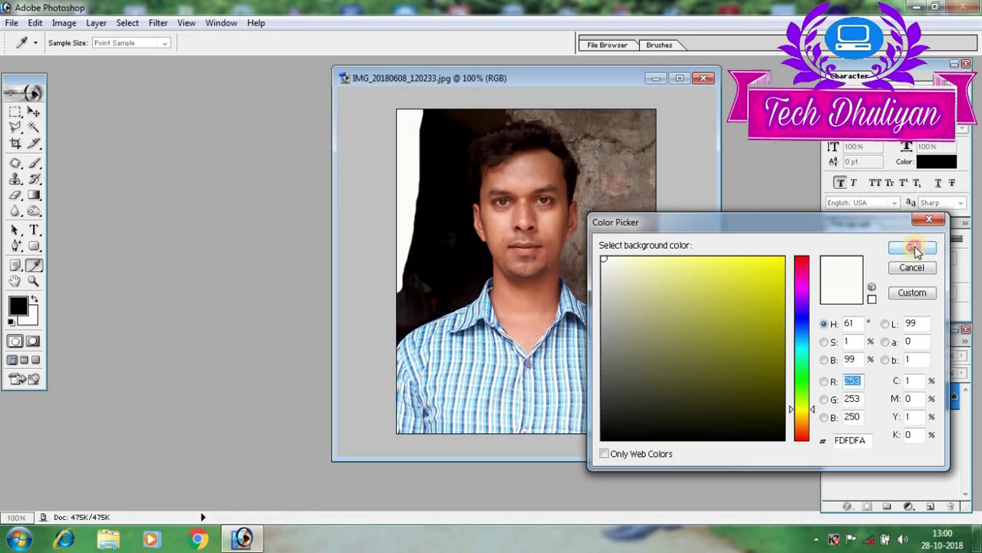
{"action": "left_click", "coordinate": [913, 248]}
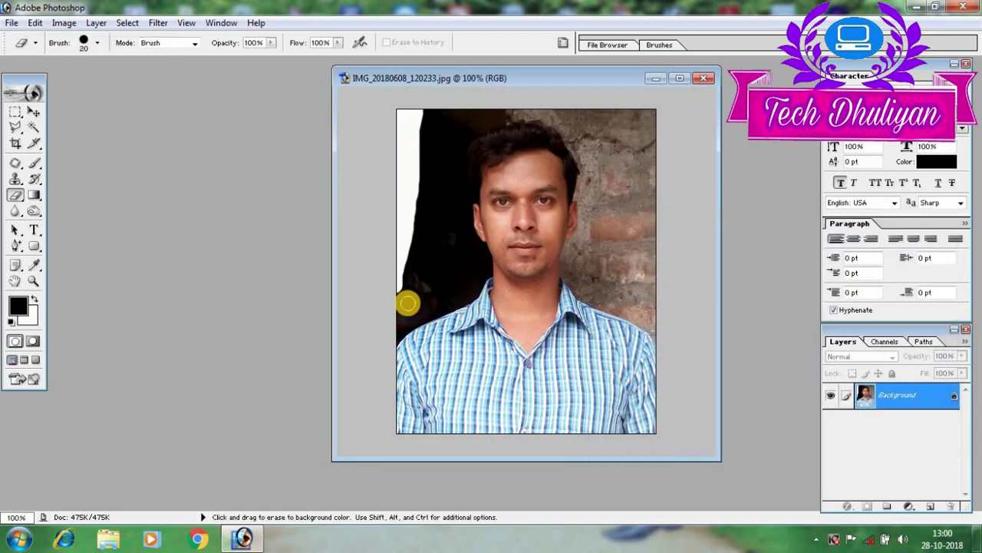
- Erase a straight white band along the left shoulder, neck and jaw edge
{"action": "scroll", "coordinate": [408, 303], "scroll_direction": "up", "scroll_amount": 1}
{"action": "scroll", "coordinate": [418, 298], "scroll_direction": "down", "scroll_amount": 1}
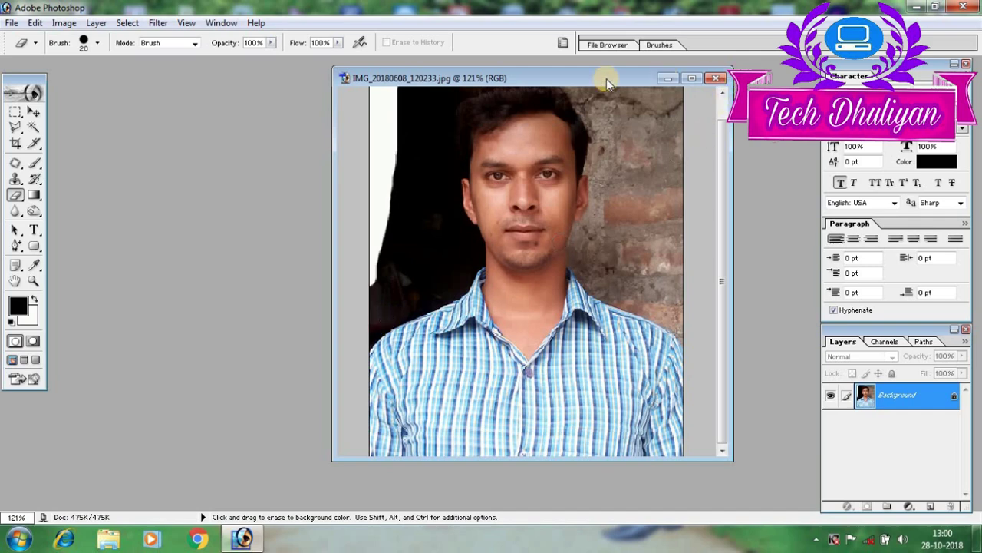
{"action": "left_click_drag", "start_coordinate": [529, 79], "coordinate": [460, 92]}
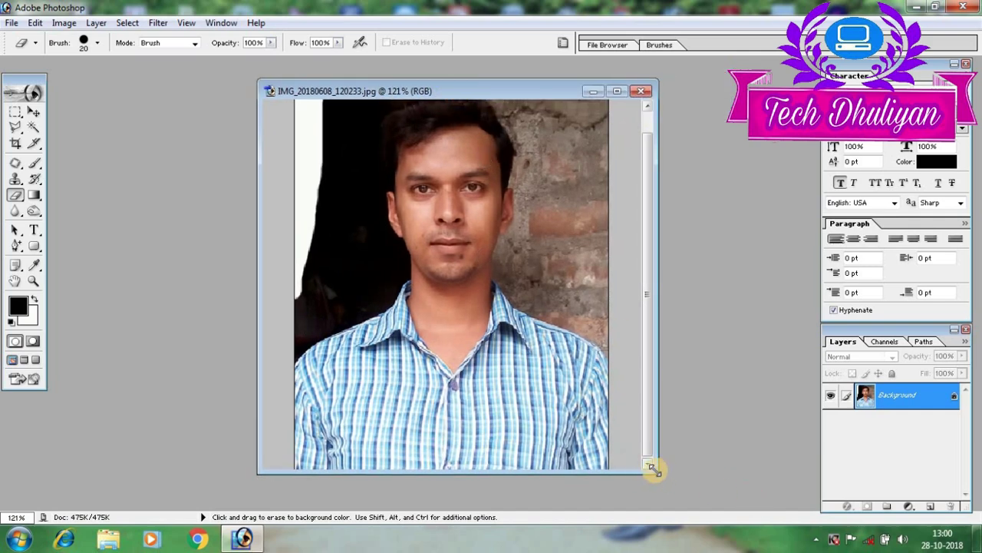
{"action": "left_click_drag", "start_coordinate": [652, 469], "coordinate": [691, 505]}
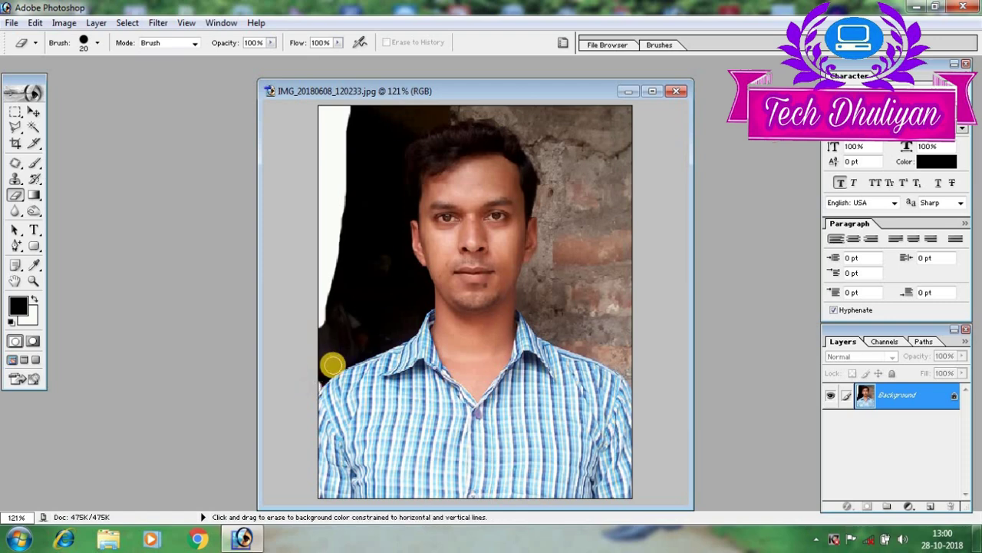
{"action": "left_click", "coordinate": [330, 369], "text": "shift"}
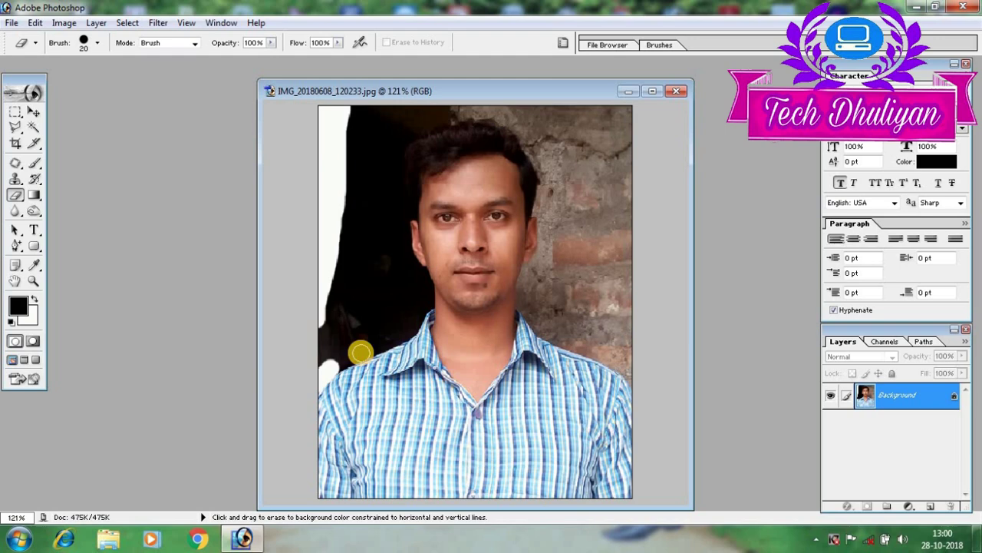
{"action": "left_click", "coordinate": [360, 352], "text": "shift"}
{"action": "left_click", "coordinate": [389, 338], "text": "shift"}
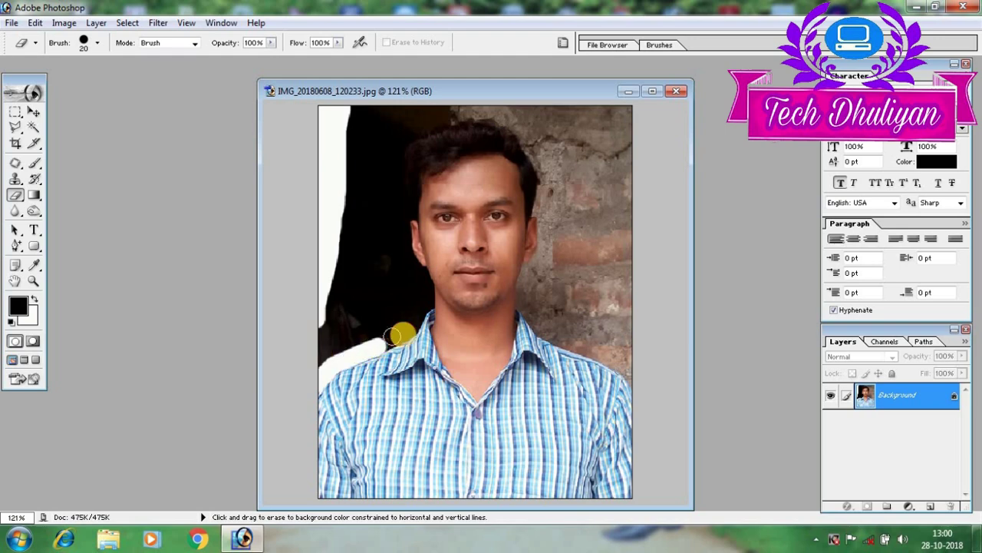
{"action": "left_click", "coordinate": [403, 332], "text": "shift"}
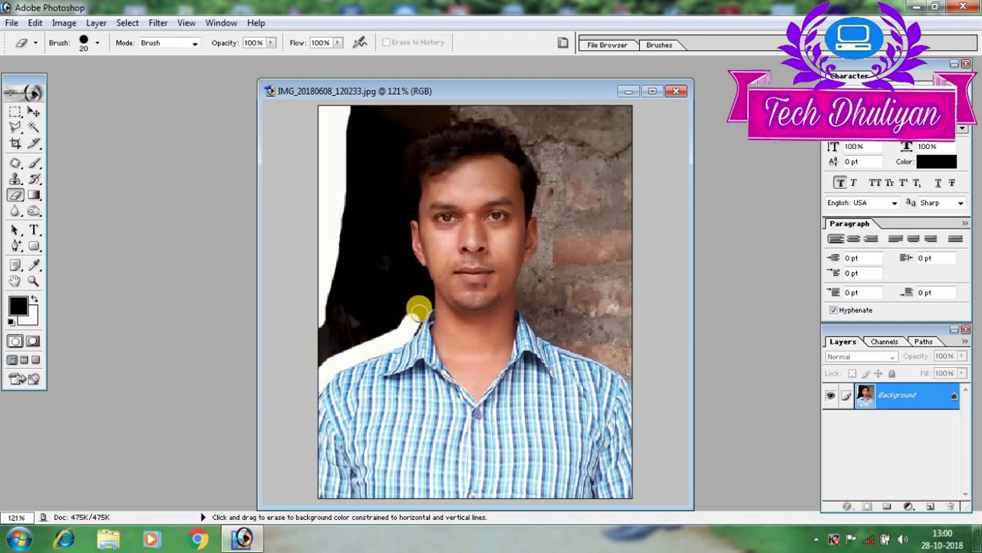
{"action": "left_click", "coordinate": [423, 284], "text": "shift"}
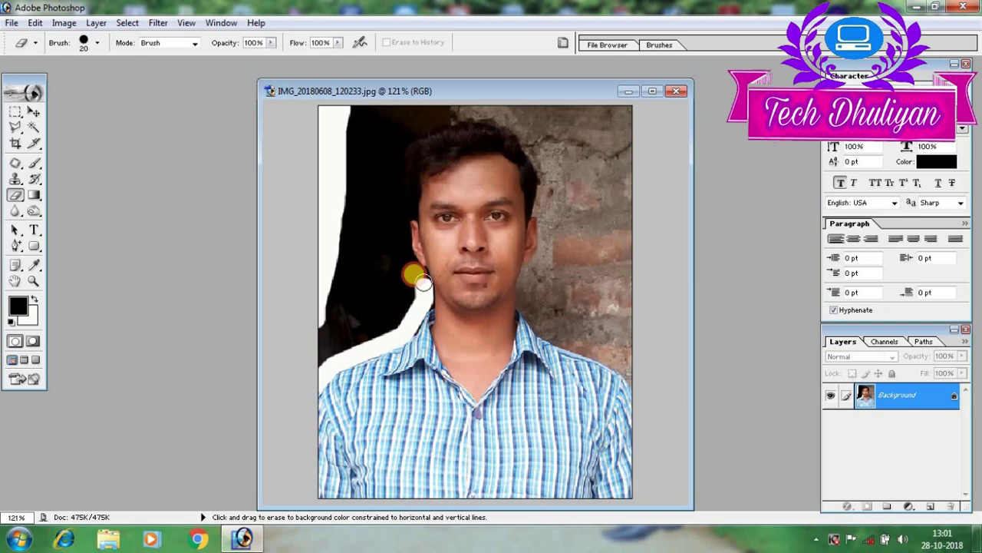
{"action": "left_click", "coordinate": [404, 252], "text": "shift"}
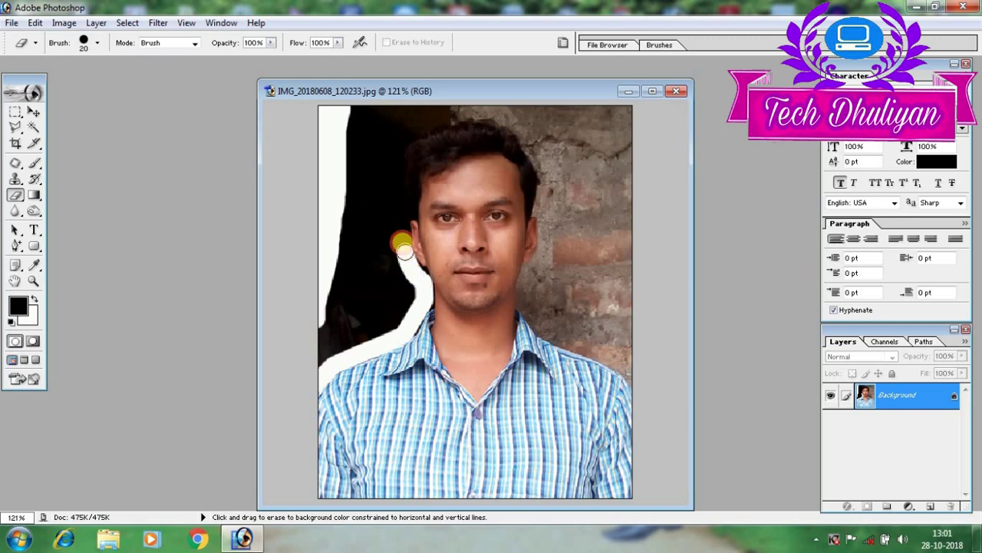
{"action": "left_click", "coordinate": [408, 262]}
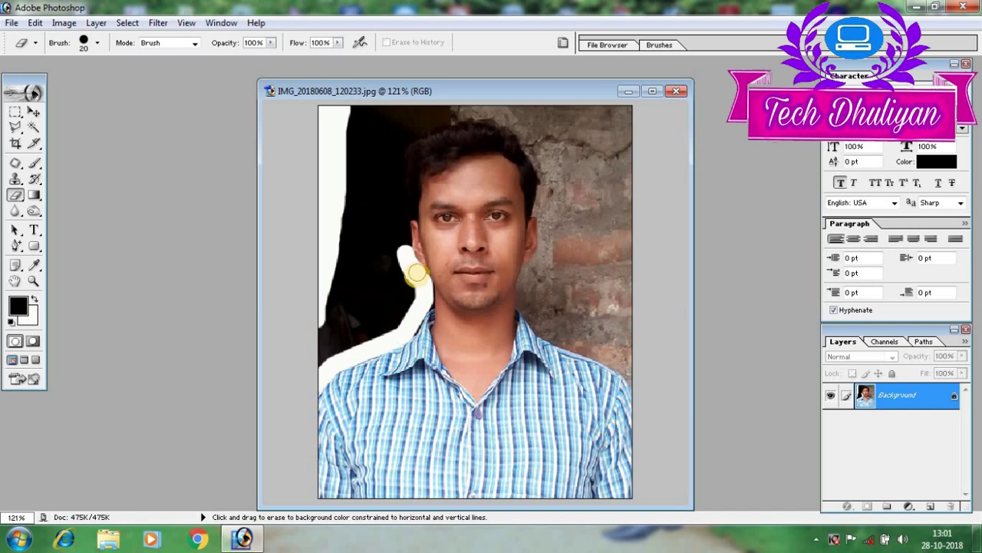
{"action": "scroll", "coordinate": [422, 279], "scroll_direction": "up", "scroll_amount": 1}
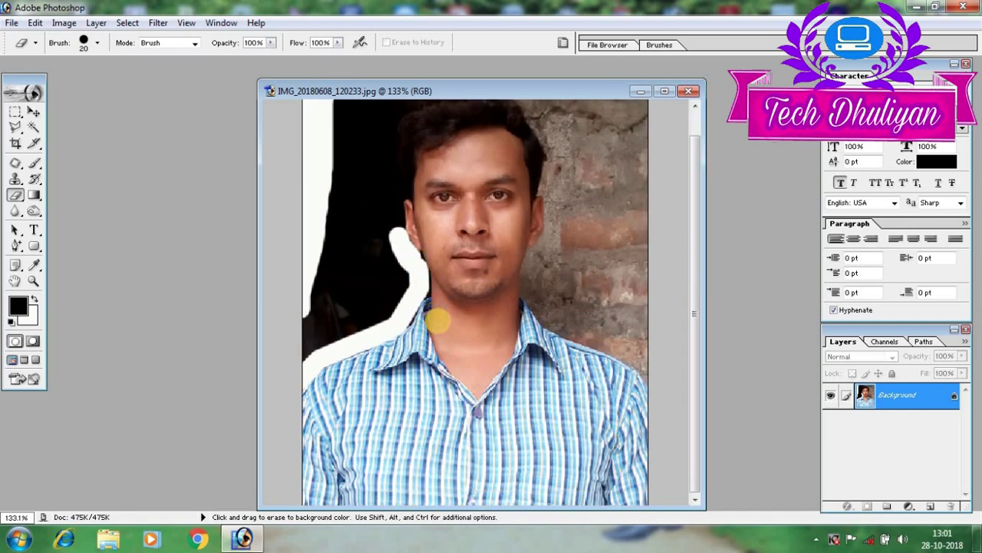
- Zoom to 400%, maximize the window, and erase along the collar and neck with a size 9 brush
{"action": "key", "text": "ctrl+plus"}
{"action": "key", "text": "ctrl+plus"}
{"action": "key", "text": "ctrl+plus"}
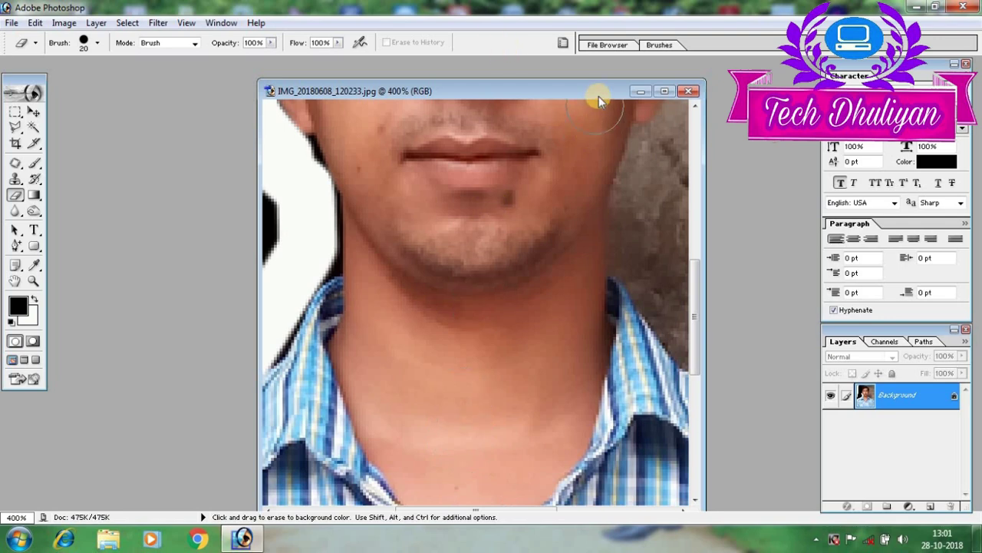
{"action": "left_click", "coordinate": [665, 92]}
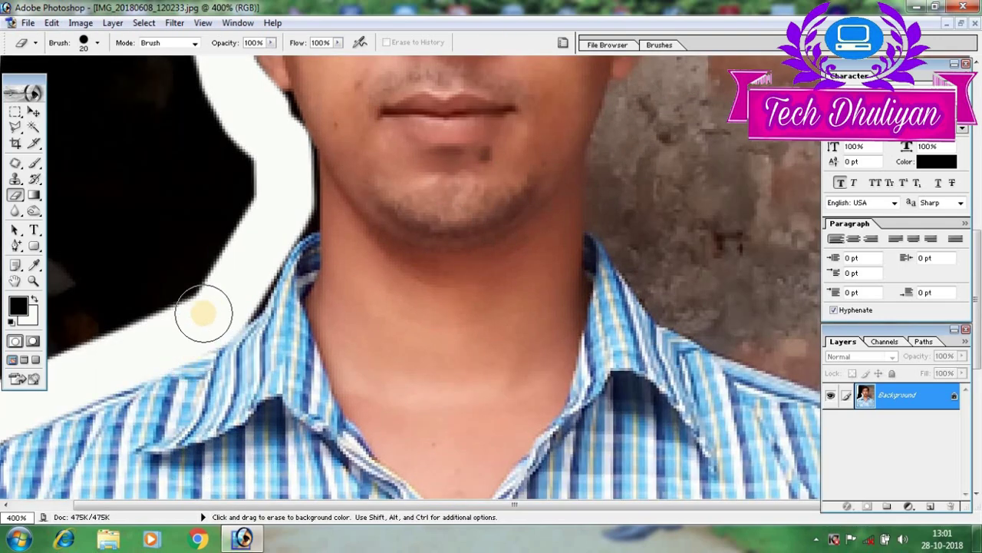
{"action": "key", "text": "bracketleft"}
{"action": "key", "text": "bracketleft"}
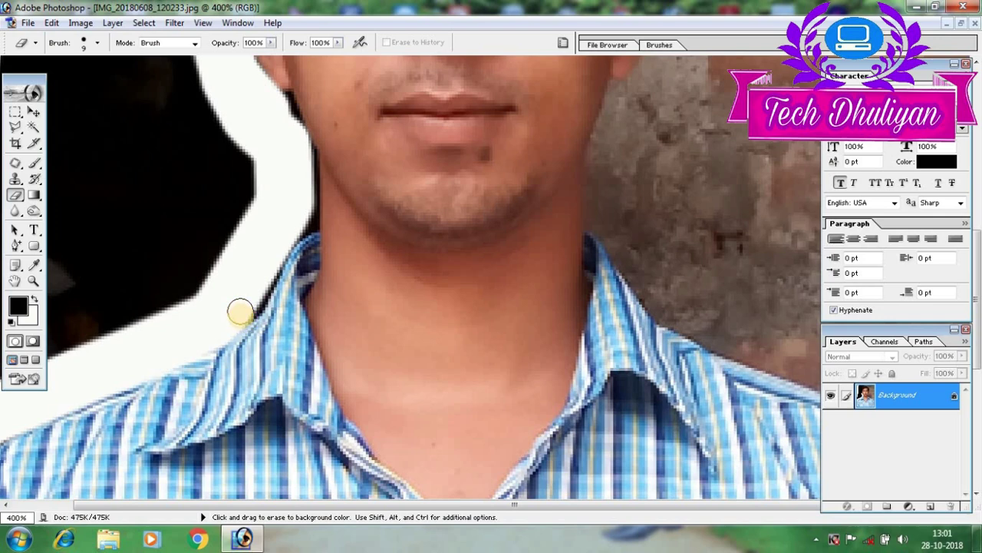
{"action": "left_click_drag", "start_coordinate": [241, 313], "coordinate": [284, 240]}
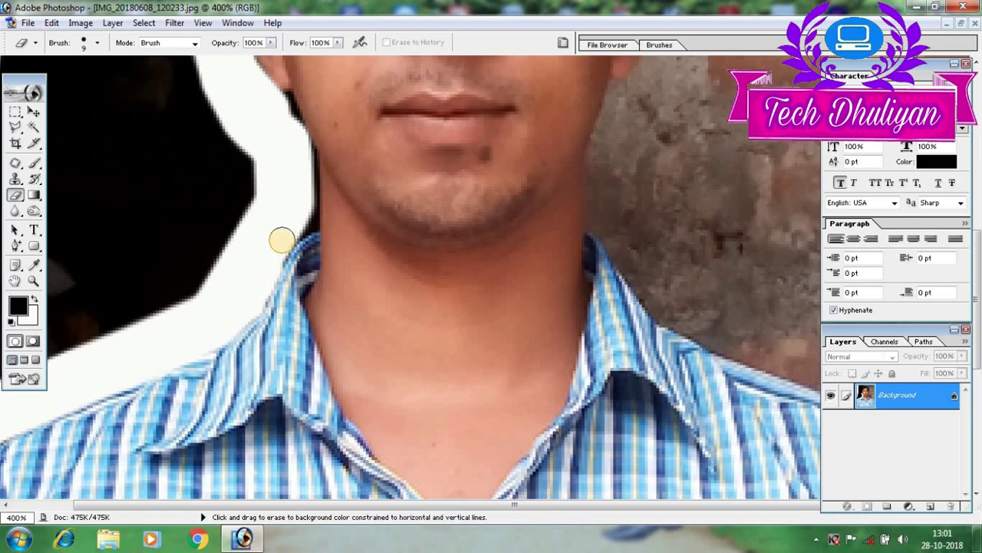
{"action": "mouse_move", "coordinate": [295, 226]}
{"action": "left_mouse_down"}
{"action": "mouse_move", "coordinate": [313, 220]}
{"action": "mouse_move", "coordinate": [305, 153]}
{"action": "mouse_move", "coordinate": [297, 153]}
{"action": "mouse_move", "coordinate": [281, 101]}
{"action": "mouse_move", "coordinate": [253, 149]}
{"action": "left_mouse_up"}
- Extend the white erased strip up past the left ear toward the hair
{"action": "scroll", "coordinate": [248, 191], "scroll_direction": "up", "scroll_amount": 1}
{"action": "scroll", "coordinate": [245, 196], "scroll_direction": "up", "scroll_amount": 1}
{"action": "left_click_drag", "start_coordinate": [241, 208], "coordinate": [224, 191]}
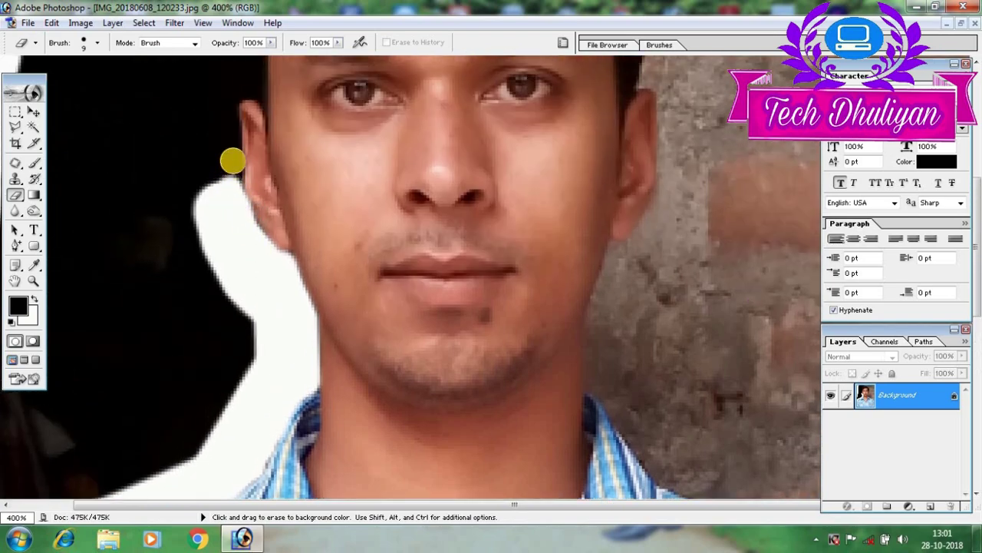
{"action": "mouse_move", "coordinate": [226, 118]}
{"action": "left_mouse_down"}
{"action": "mouse_move", "coordinate": [223, 99]}
{"action": "mouse_move", "coordinate": [242, 77]}
{"action": "left_mouse_up"}
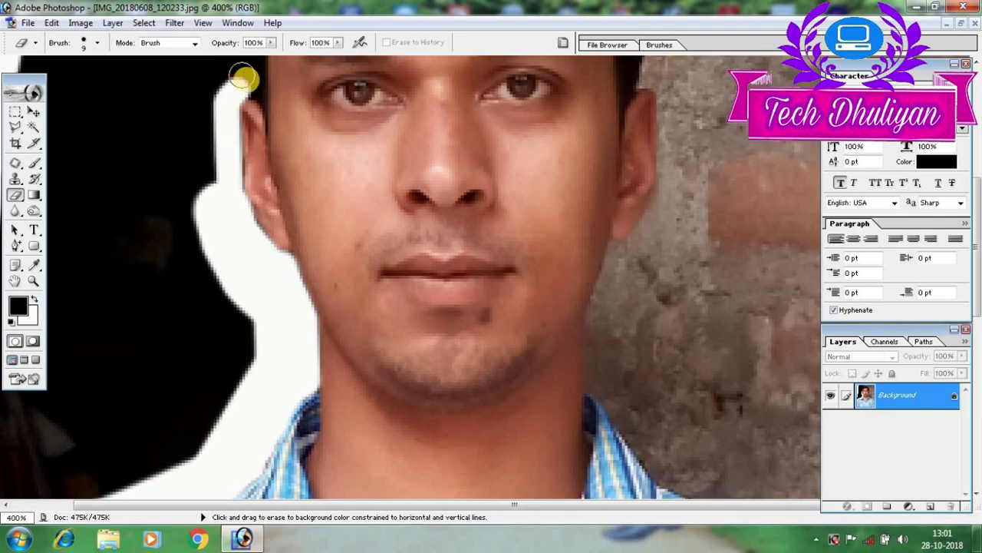
{"action": "scroll", "coordinate": [250, 123], "scroll_direction": "up", "scroll_amount": 2}
{"action": "scroll", "coordinate": [257, 172], "scroll_direction": "up", "scroll_amount": 1}
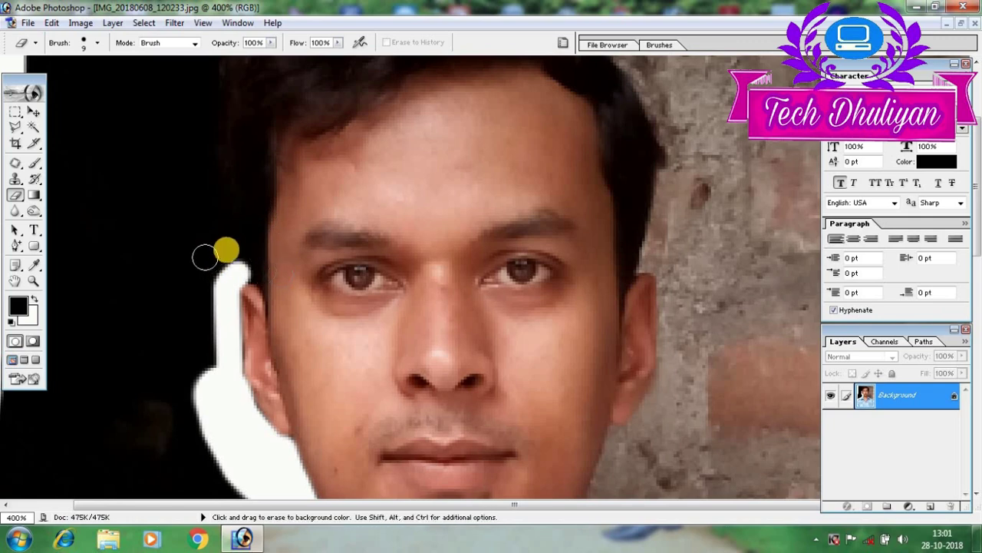
{"action": "left_click_drag", "start_coordinate": [229, 252], "coordinate": [228, 250]}
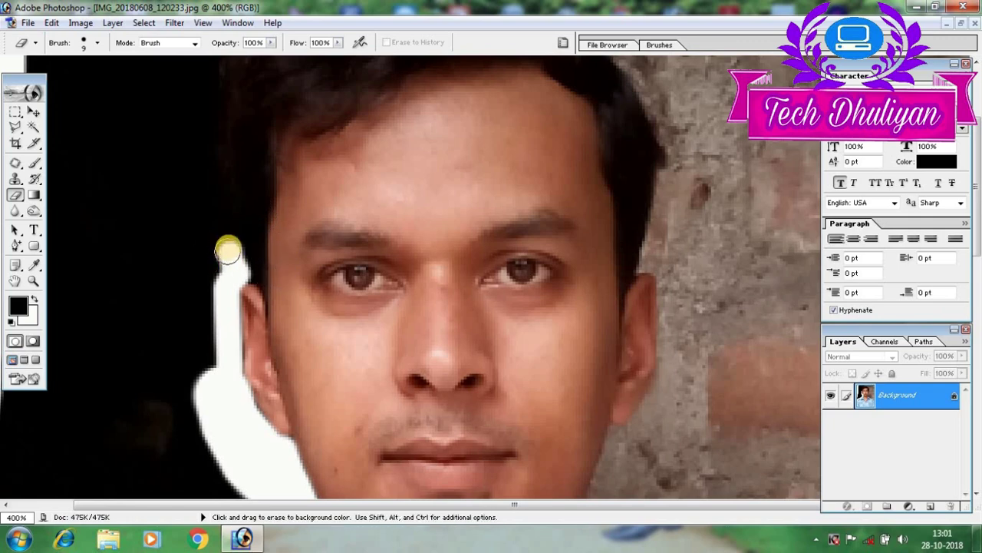
{"action": "left_click_drag", "start_coordinate": [217, 215], "coordinate": [204, 92]}
{"action": "scroll", "coordinate": [261, 230], "scroll_direction": "up", "scroll_amount": 2}
{"action": "scroll", "coordinate": [261, 248], "scroll_direction": "up", "scroll_amount": 2}
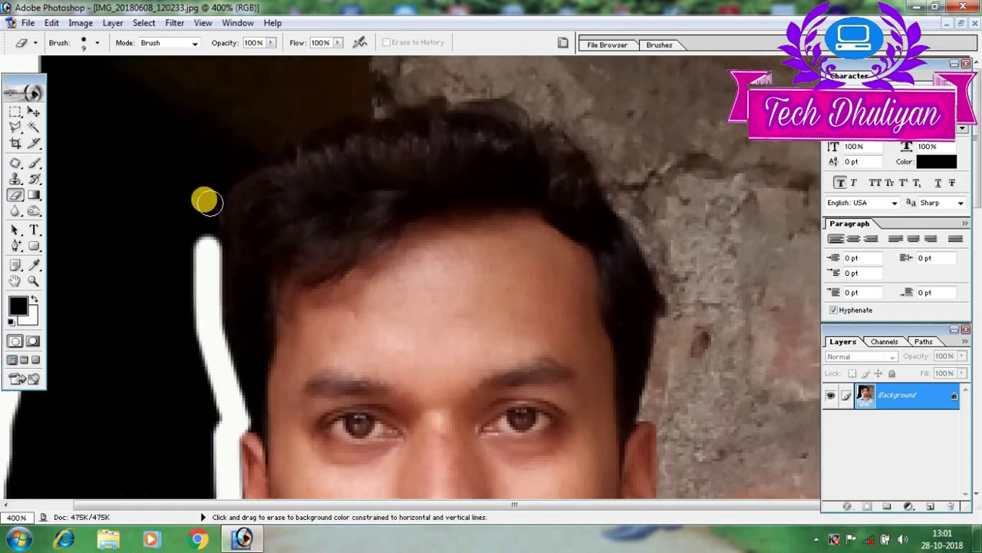
- Erase the background over the top of the hair and down the right side toward the ear
{"action": "mouse_move", "coordinate": [205, 201]}
{"action": "left_mouse_down"}
{"action": "mouse_move", "coordinate": [228, 164]}
{"action": "mouse_move", "coordinate": [283, 119]}
{"action": "mouse_move", "coordinate": [443, 92]}
{"action": "mouse_move", "coordinate": [506, 103]}
{"action": "mouse_move", "coordinate": [565, 147]}
{"action": "mouse_move", "coordinate": [590, 142]}
{"action": "mouse_move", "coordinate": [615, 193]}
{"action": "left_mouse_up"}
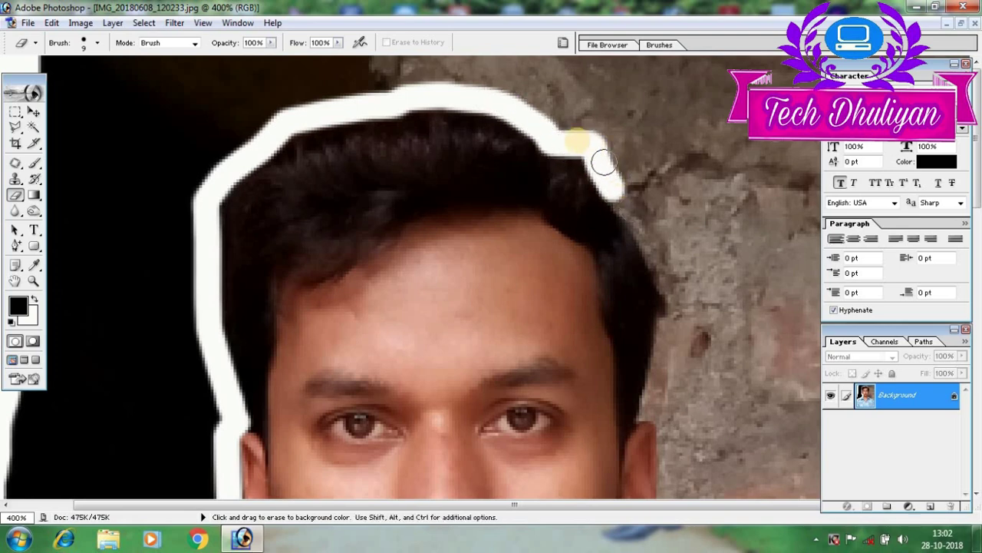
{"action": "mouse_move", "coordinate": [570, 143]}
{"action": "left_mouse_down"}
{"action": "mouse_move", "coordinate": [612, 179]}
{"action": "mouse_move", "coordinate": [658, 263]}
{"action": "left_mouse_up"}
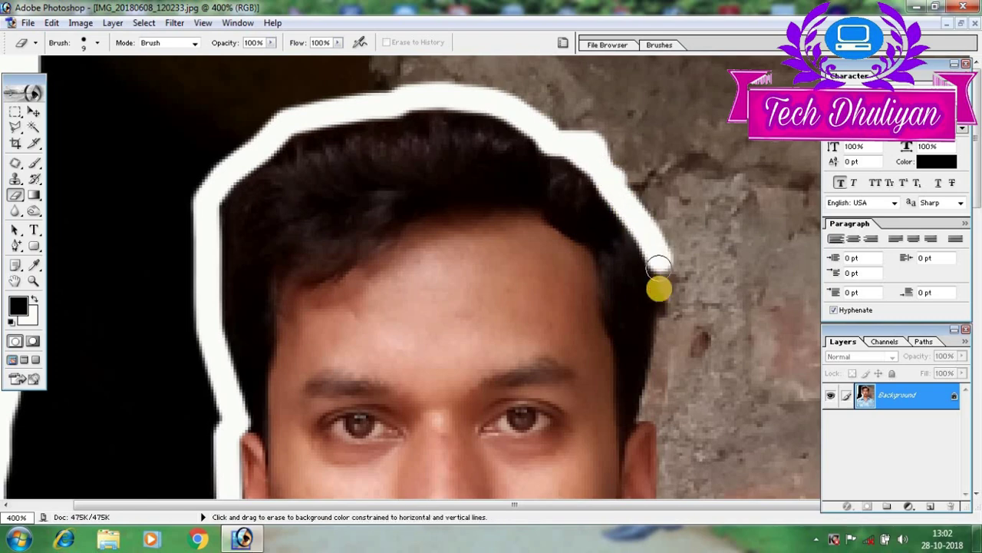
{"action": "left_click_drag", "start_coordinate": [668, 306], "coordinate": [662, 376]}
{"action": "scroll", "coordinate": [664, 376], "scroll_direction": "down", "scroll_amount": 2}
{"action": "scroll", "coordinate": [651, 285], "scroll_direction": "down", "scroll_amount": 2}
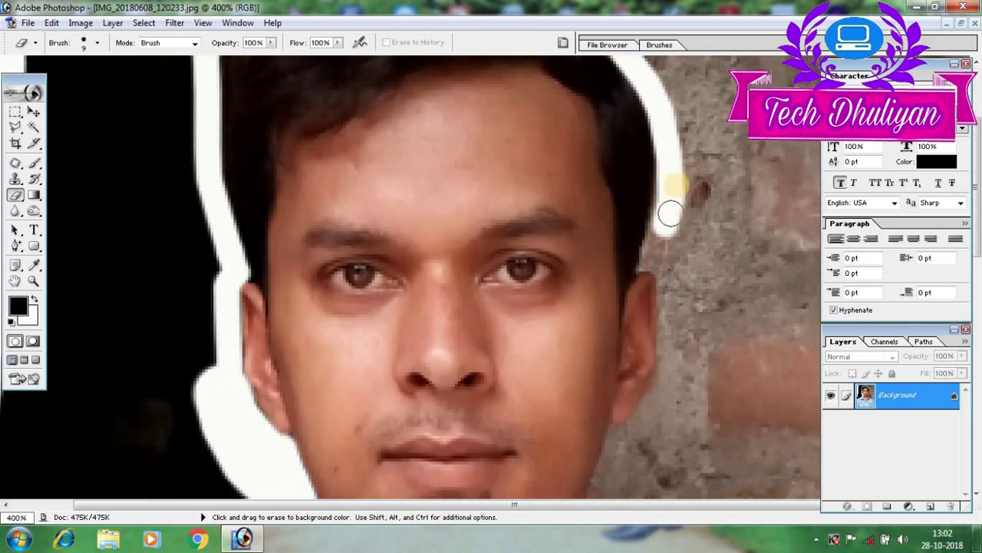
{"action": "key", "text": "shift"}
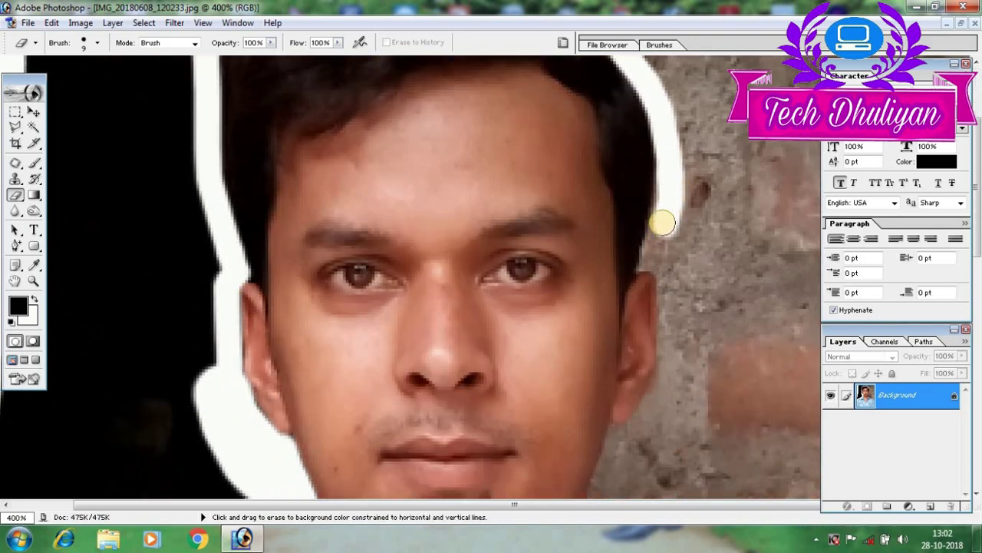
{"action": "mouse_move", "coordinate": [662, 220]}
{"action": "left_mouse_down"}
{"action": "mouse_move", "coordinate": [651, 253]}
{"action": "mouse_move", "coordinate": [664, 256]}
{"action": "mouse_move", "coordinate": [675, 309]}
{"action": "mouse_move", "coordinate": [673, 376]}
{"action": "left_mouse_up"}
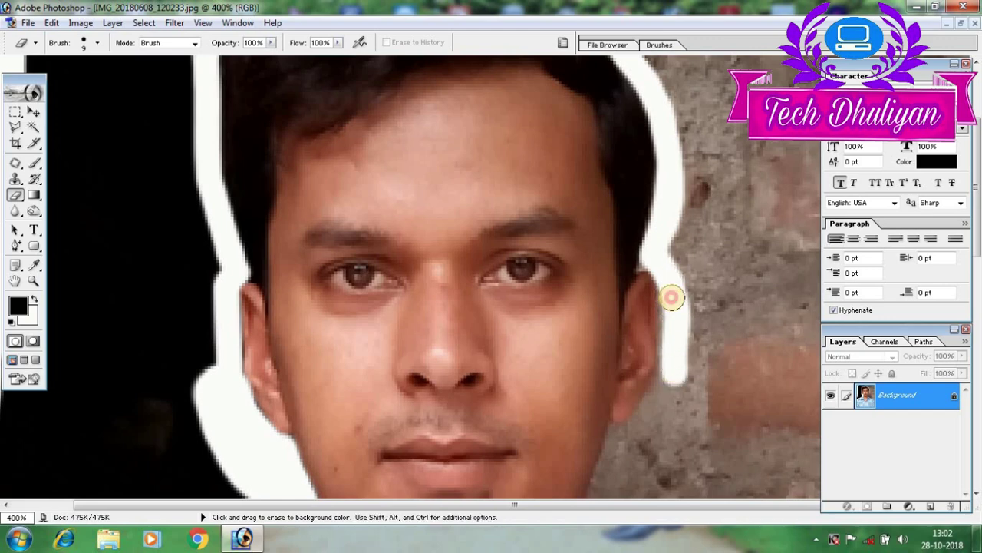
{"action": "mouse_move", "coordinate": [672, 298]}
{"action": "left_mouse_down"}
{"action": "mouse_move", "coordinate": [669, 376]}
{"action": "mouse_move", "coordinate": [656, 397]}
{"action": "left_mouse_up"}
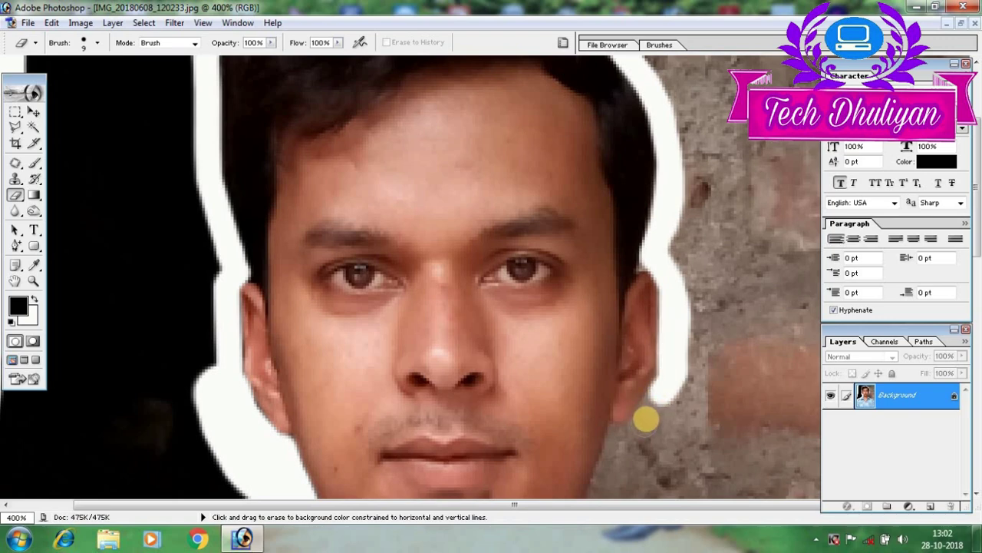
{"action": "scroll", "coordinate": [645, 338], "scroll_direction": "down", "scroll_amount": 5}
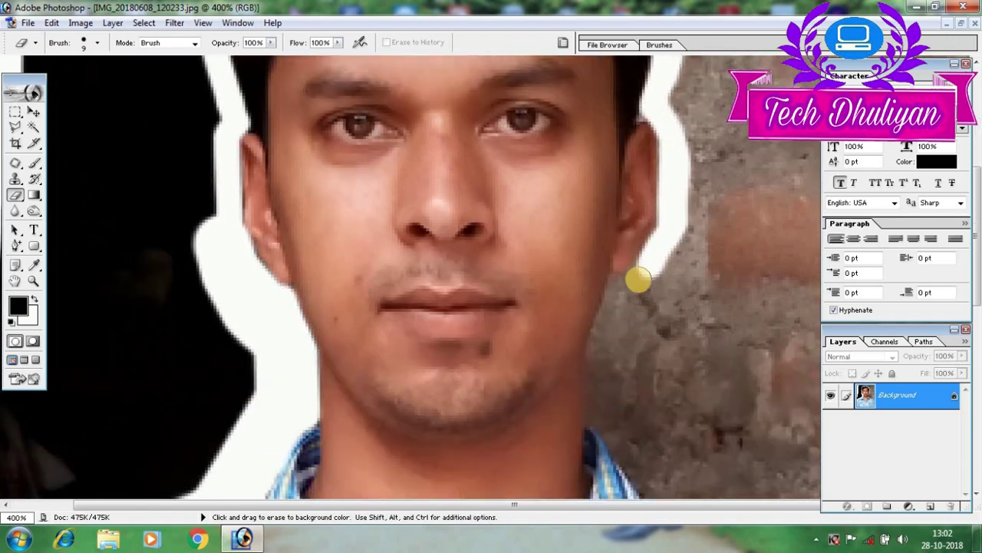
- Erase the background past the right ear and earlobe and down the right jaw
{"action": "left_click_drag", "start_coordinate": [638, 279], "coordinate": [608, 327]}
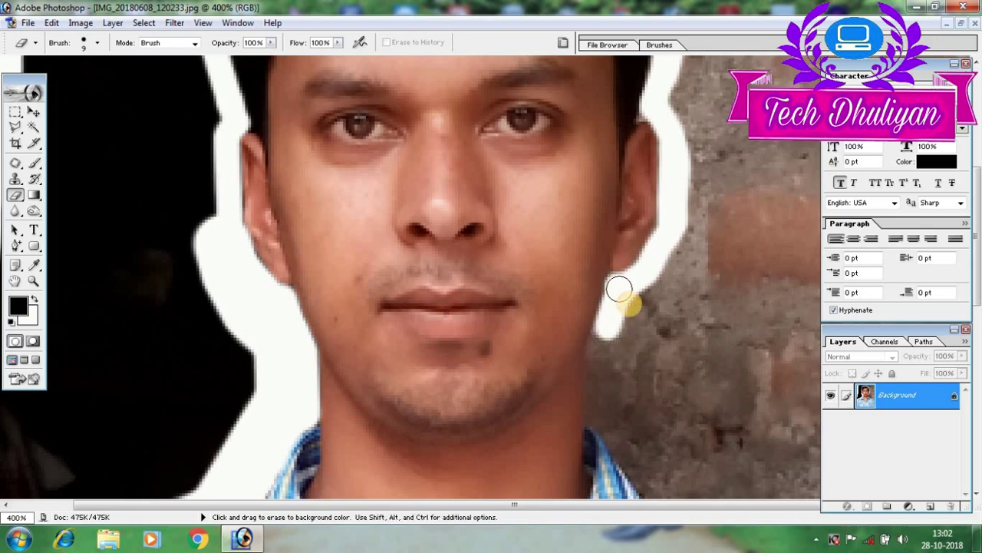
{"action": "left_click_drag", "start_coordinate": [616, 286], "coordinate": [619, 305]}
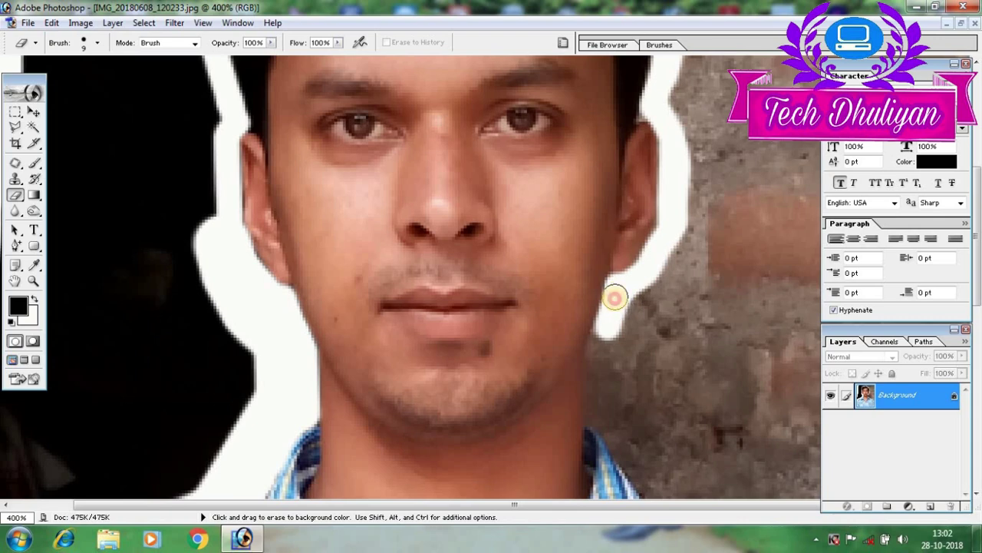
{"action": "scroll", "coordinate": [635, 312], "scroll_direction": "down", "scroll_amount": 3}
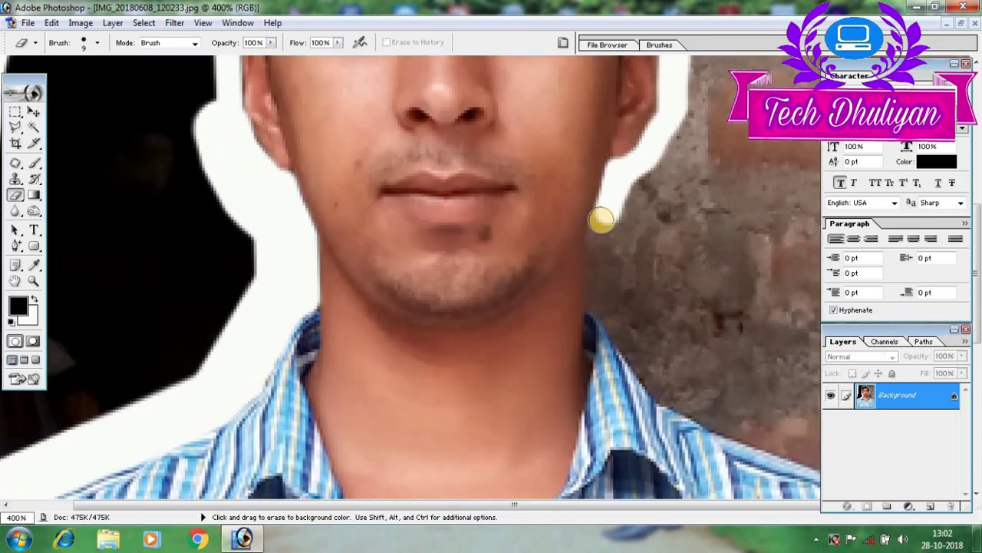
{"action": "mouse_move", "coordinate": [603, 221]}
{"action": "left_mouse_down"}
{"action": "mouse_move", "coordinate": [599, 285]}
{"action": "mouse_move", "coordinate": [665, 395]}
{"action": "left_mouse_up"}
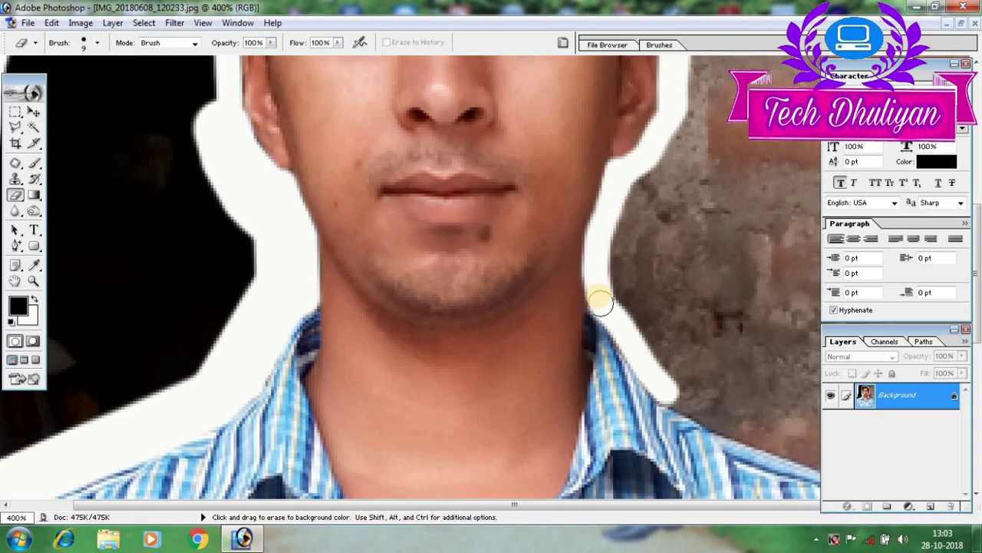
{"action": "scroll", "coordinate": [691, 305], "scroll_direction": "down", "scroll_amount": 1}
{"action": "scroll", "coordinate": [675, 345], "scroll_direction": "down", "scroll_amount": 2}
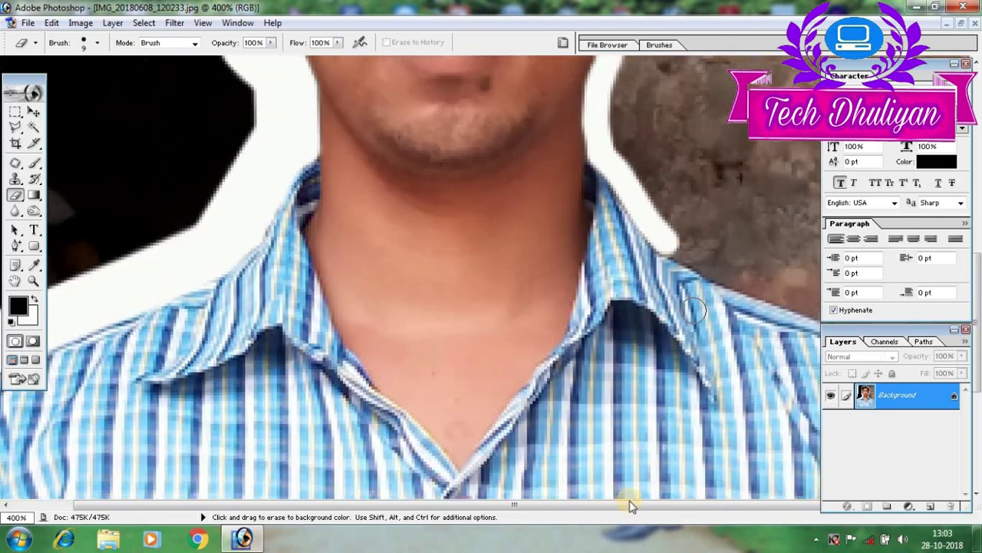
- Erase straight segments along the right collar and shoulder edge, then zoom out to 200%
{"action": "mouse_move", "coordinate": [650, 306]}
{"action": "left_mouse_down"}
{"action": "mouse_move", "coordinate": [690, 254]}
{"action": "mouse_move", "coordinate": [668, 256]}
{"action": "left_mouse_up"}
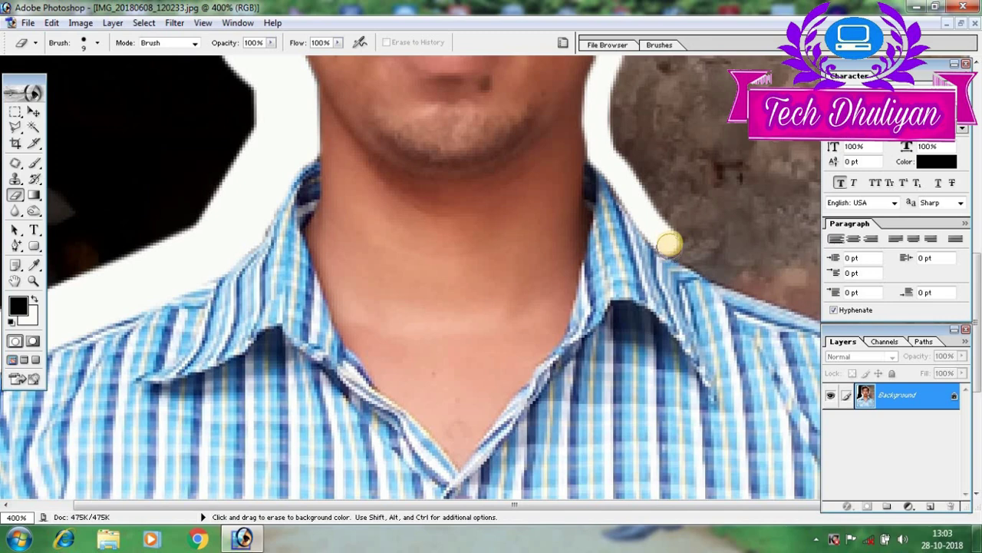
{"action": "left_click", "coordinate": [715, 268], "text": "shift"}
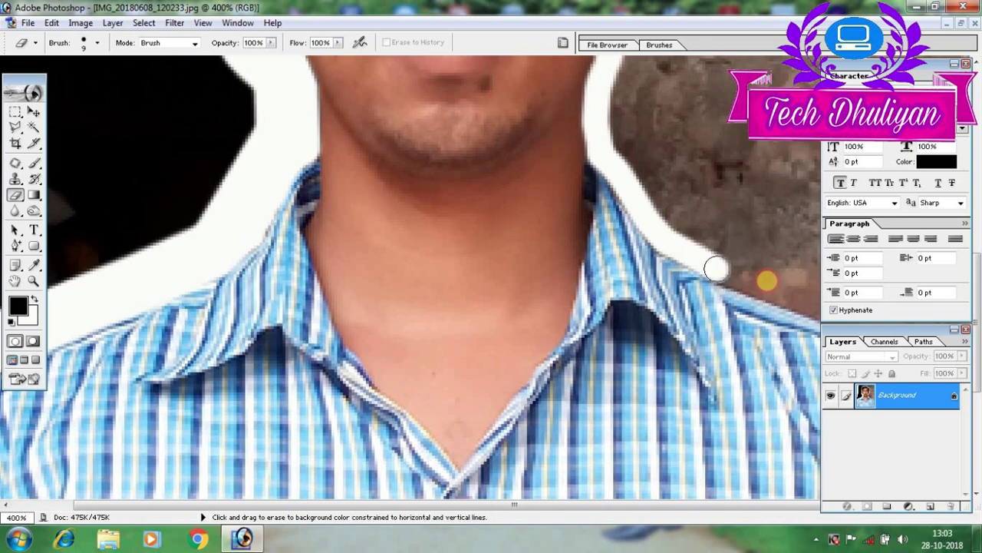
{"action": "left_click", "coordinate": [811, 304], "text": "shift"}
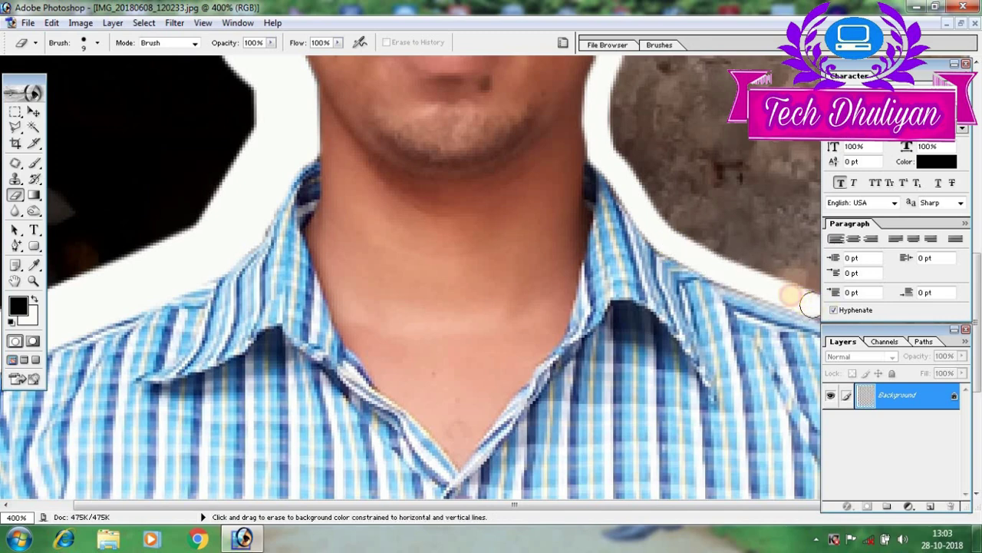
{"action": "left_click", "coordinate": [762, 280]}
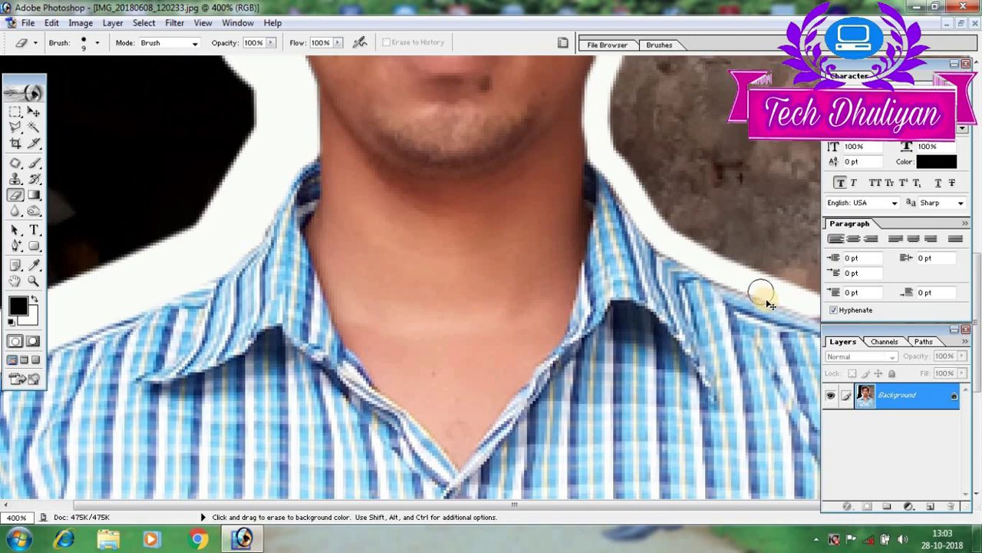
{"action": "key", "text": "ctrl+minus"}
{"action": "key", "text": "ctrl+minus"}
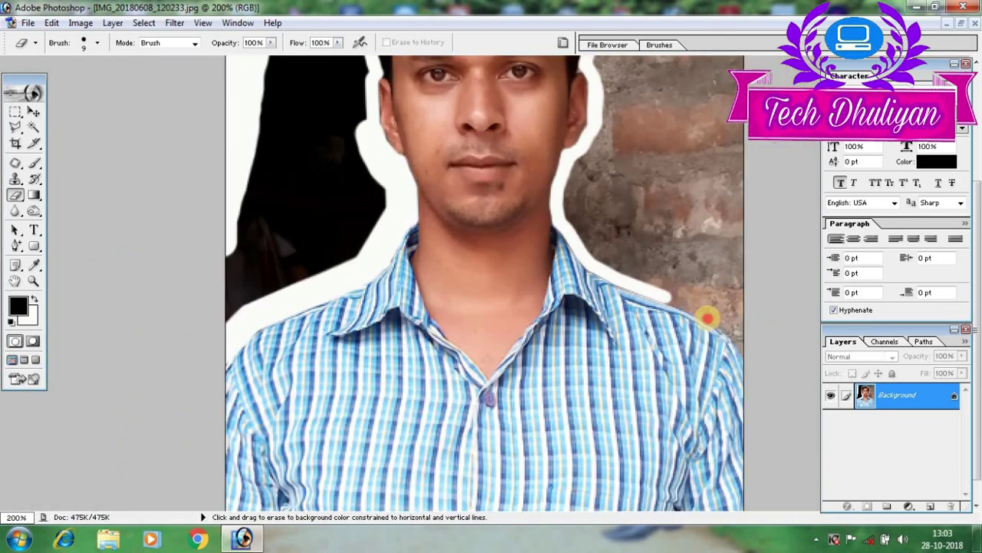
- With a larger eraser, clear the brick wall right of the head, neck and shoulder
{"action": "left_click_drag", "start_coordinate": [706, 317], "coordinate": [757, 357]}
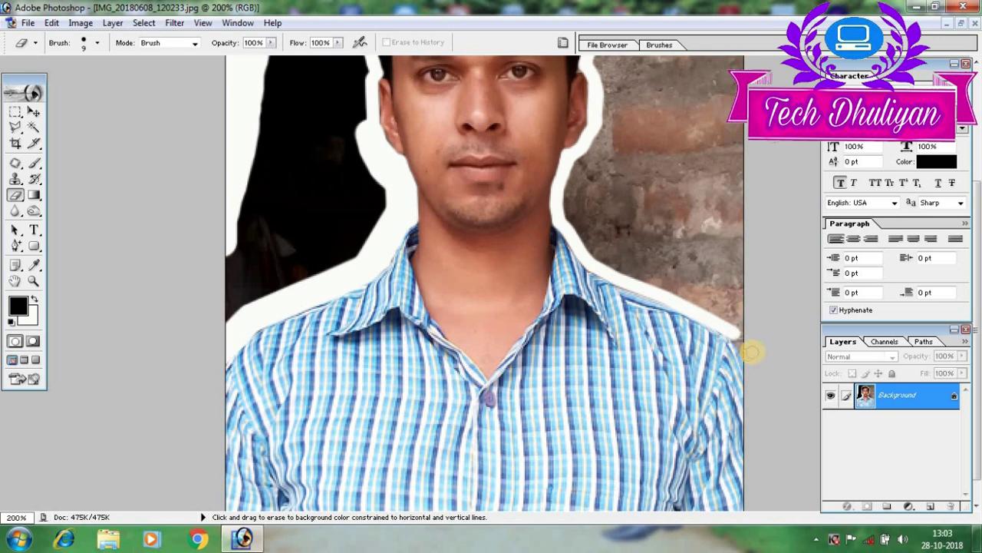
{"action": "scroll", "coordinate": [717, 323], "scroll_direction": "up", "scroll_amount": 1}
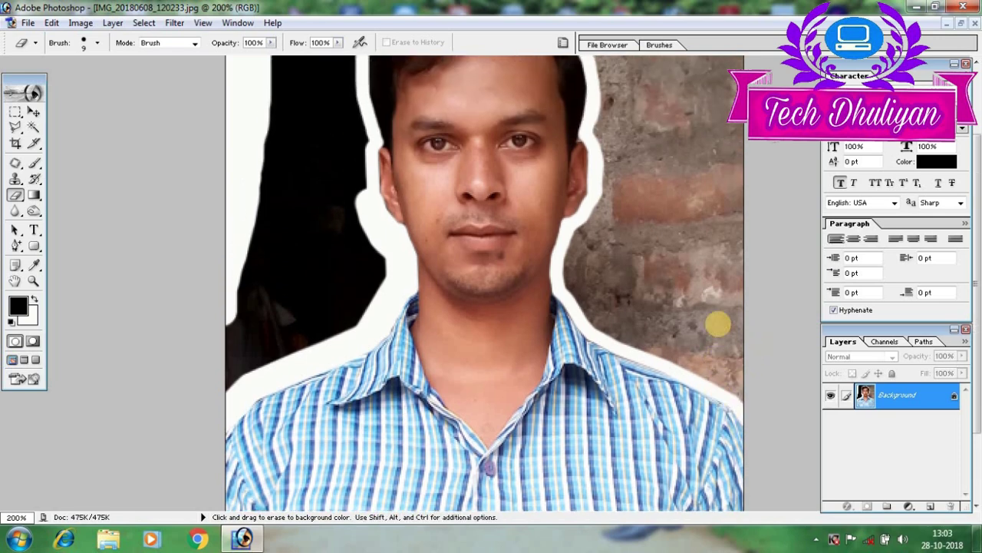
{"action": "scroll", "coordinate": [717, 322], "scroll_direction": "up", "scroll_amount": 1}
{"action": "scroll", "coordinate": [710, 325], "scroll_direction": "up", "scroll_amount": 1}
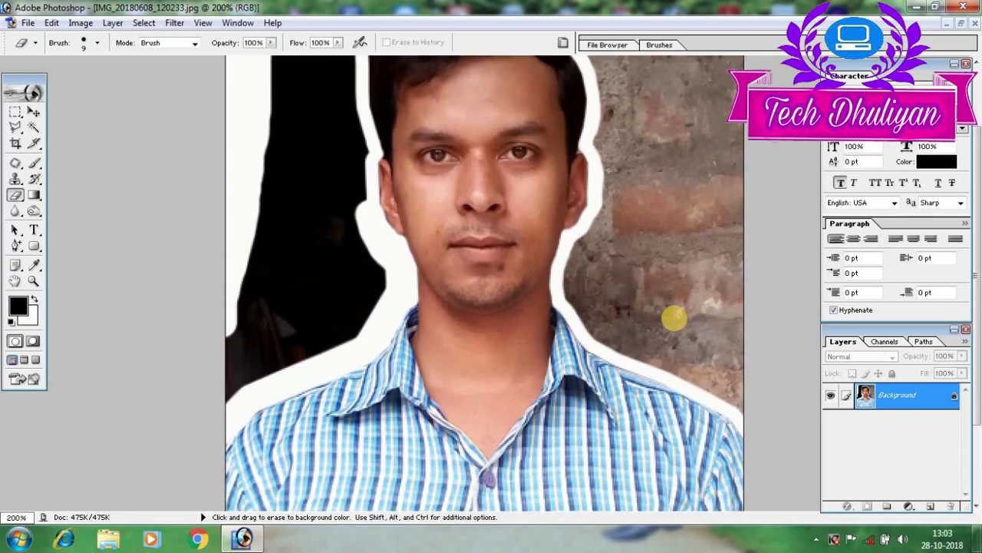
{"action": "key", "text": "bracketright"}
{"action": "left_click_drag", "start_coordinate": [676, 293], "coordinate": [736, 355]}
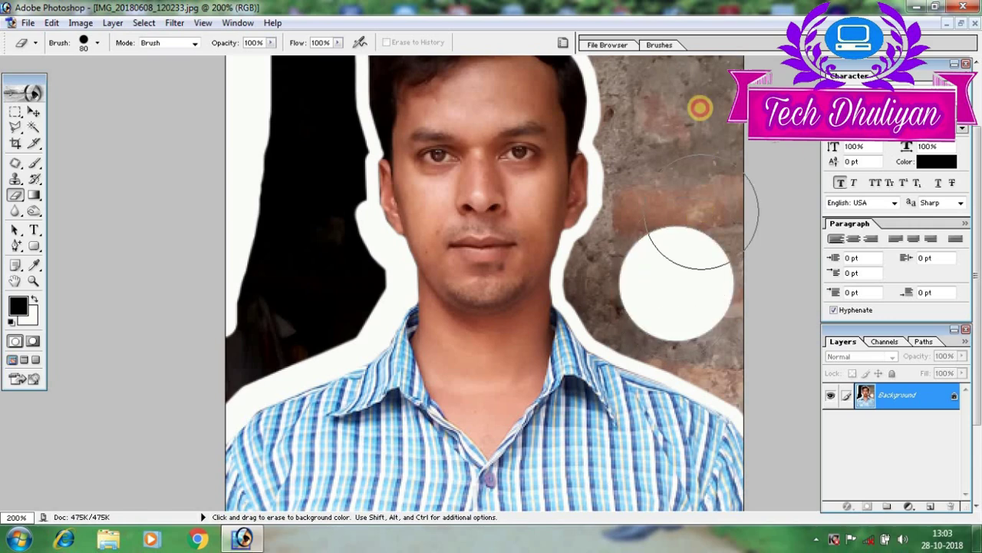
{"action": "key", "text": "ctrl+z"}
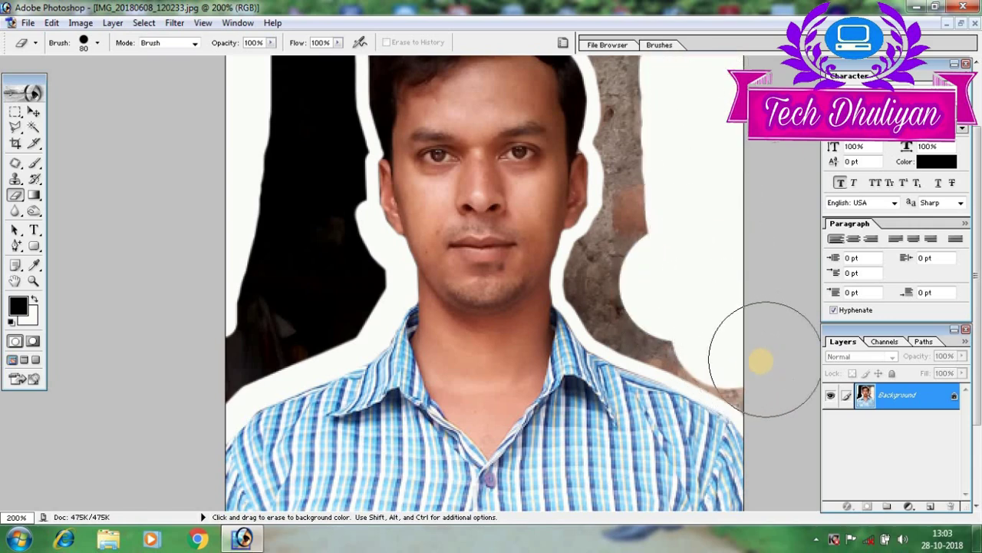
{"action": "left_click_drag", "start_coordinate": [714, 338], "coordinate": [632, 302]}
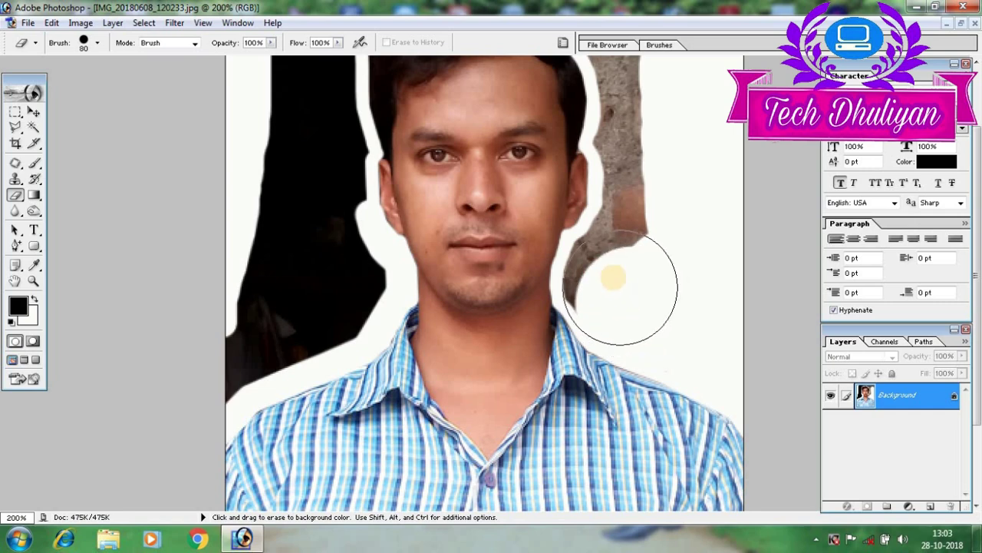
{"action": "left_click_drag", "start_coordinate": [609, 285], "coordinate": [645, 213]}
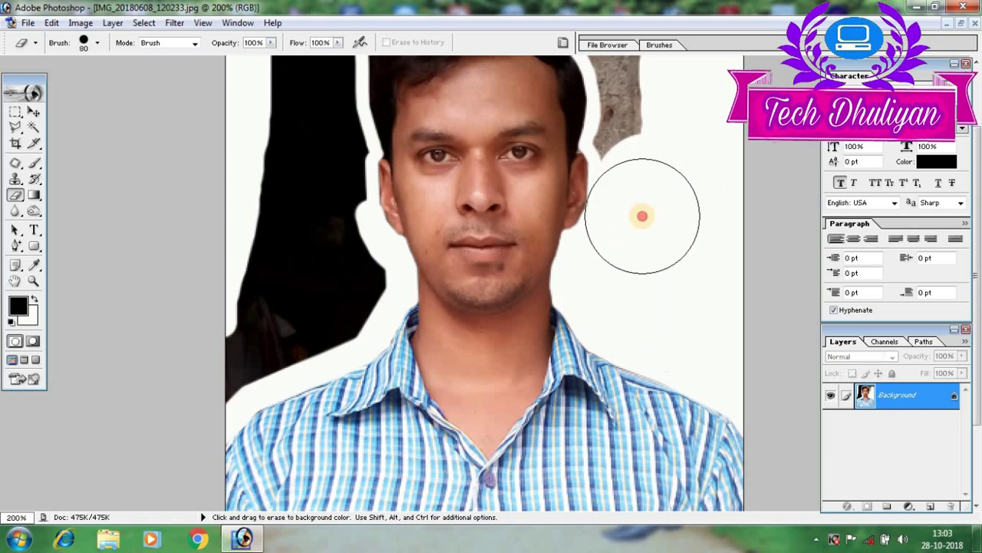
{"action": "scroll", "coordinate": [667, 193], "scroll_direction": "up", "scroll_amount": 2}
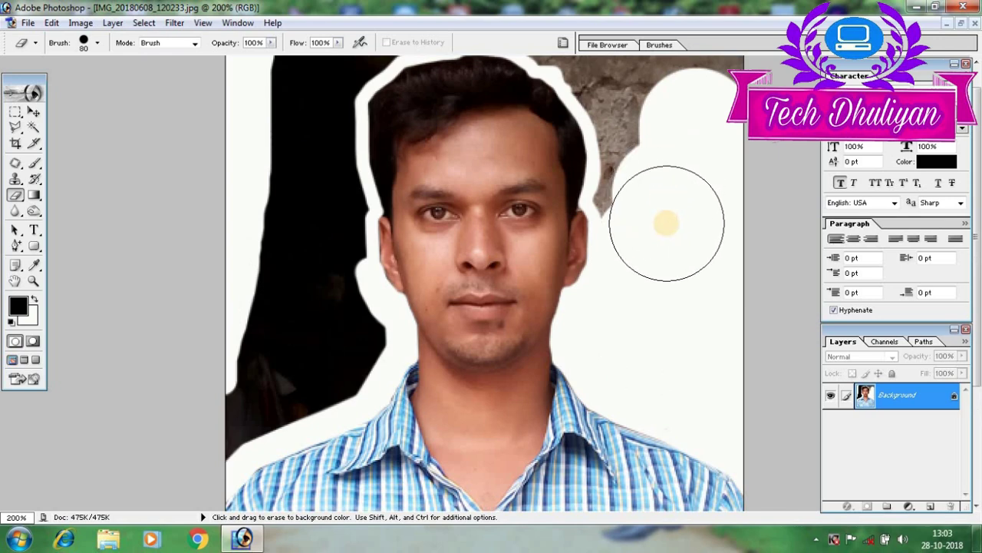
{"action": "mouse_move", "coordinate": [652, 195]}
{"action": "left_mouse_down"}
{"action": "mouse_move", "coordinate": [620, 39]}
{"action": "mouse_move", "coordinate": [737, 69]}
{"action": "left_mouse_up"}
{"action": "scroll", "coordinate": [620, 199], "scroll_direction": "up", "scroll_amount": 1}
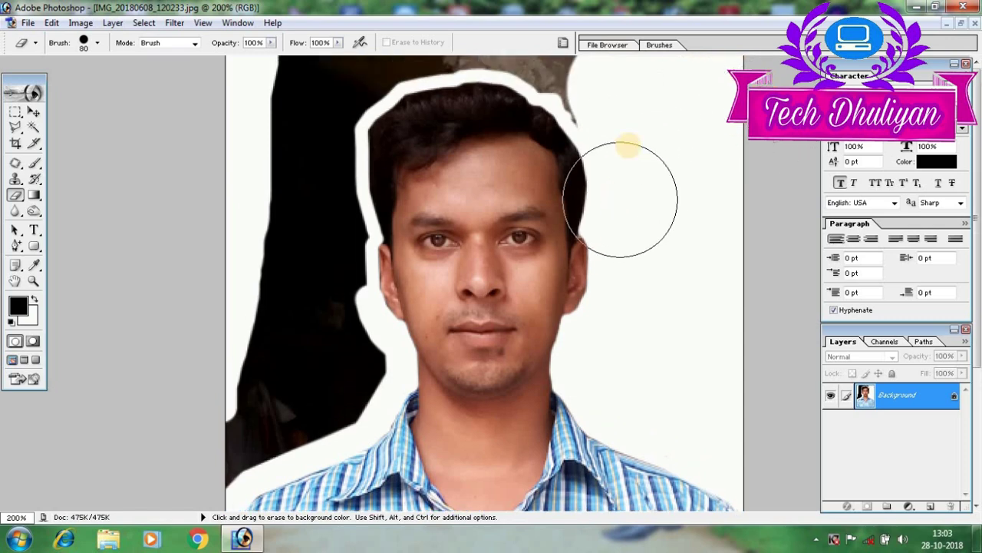
{"action": "mouse_move", "coordinate": [629, 147]}
{"action": "left_mouse_down"}
{"action": "mouse_move", "coordinate": [592, 54]}
{"action": "mouse_move", "coordinate": [541, 34]}
{"action": "left_mouse_up"}
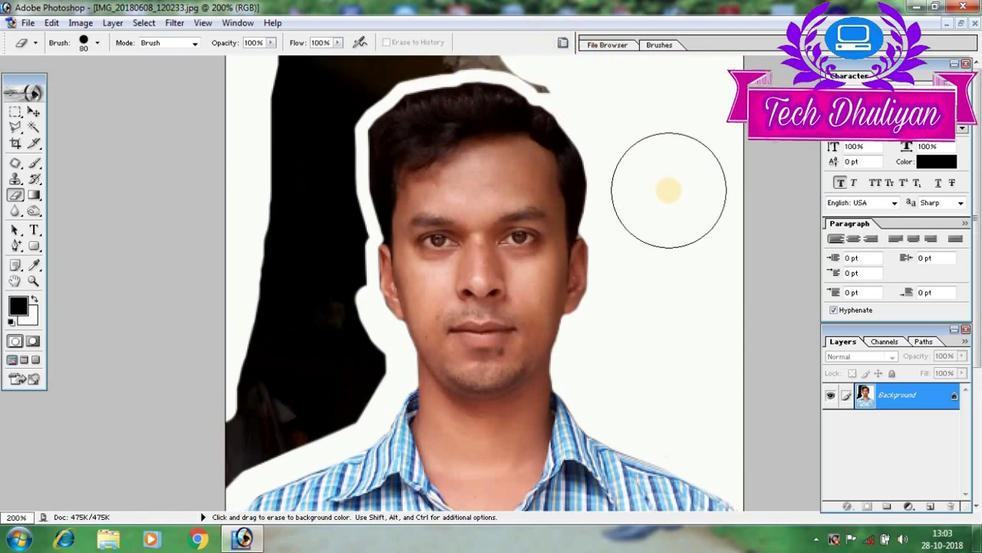
- With a smaller eraser, clean up the background beside the ear and cheek
{"action": "key", "text": "bracketleft"}
{"action": "key", "text": "bracketleft"}
{"action": "key", "text": "bracketleft"}
{"action": "key", "text": "bracketleft"}
{"action": "key", "text": "bracketleft"}
{"action": "key", "text": "bracketleft"}
{"action": "key", "text": "bracketleft"}
{"action": "key", "text": "bracketleft"}
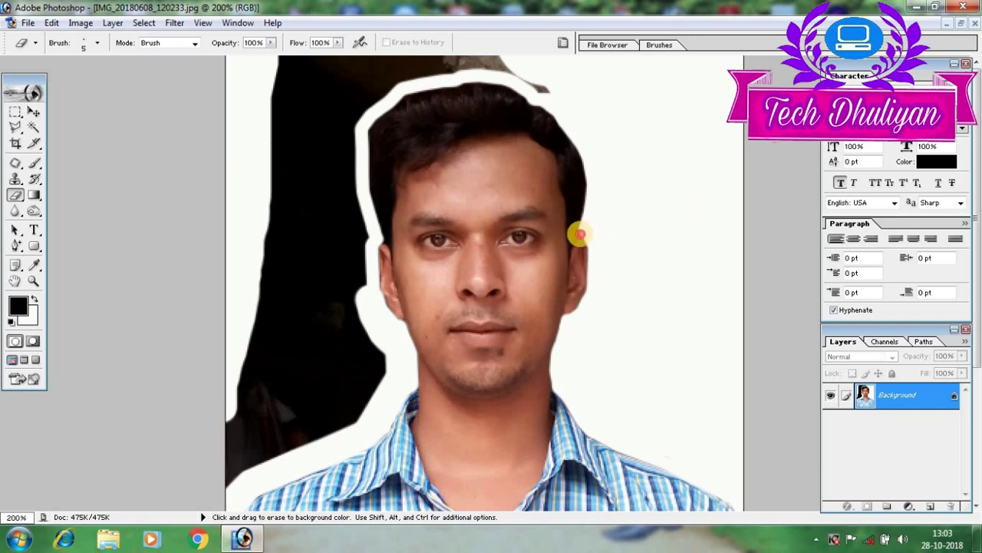
{"action": "left_click_drag", "start_coordinate": [581, 234], "coordinate": [636, 232]}
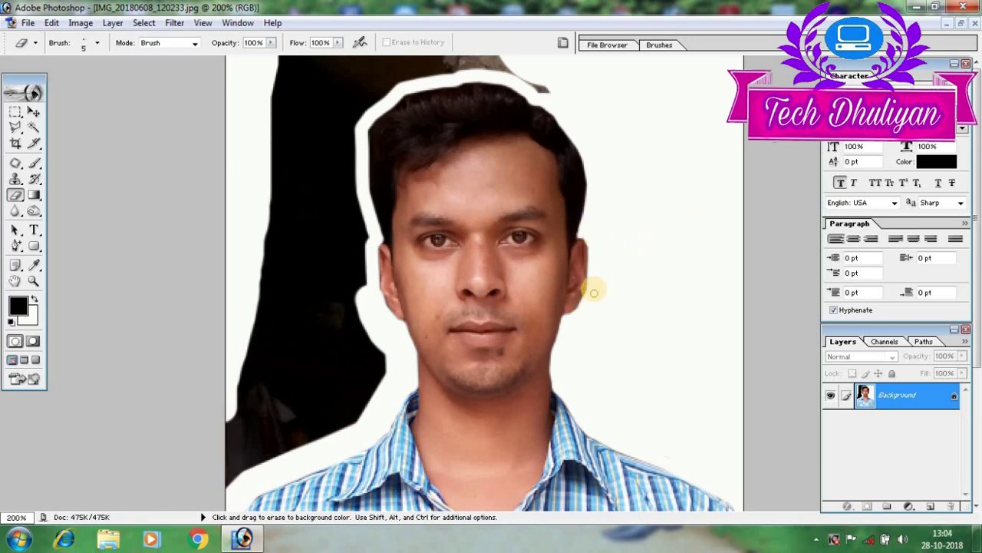
{"action": "left_click_drag", "start_coordinate": [593, 289], "coordinate": [554, 324]}
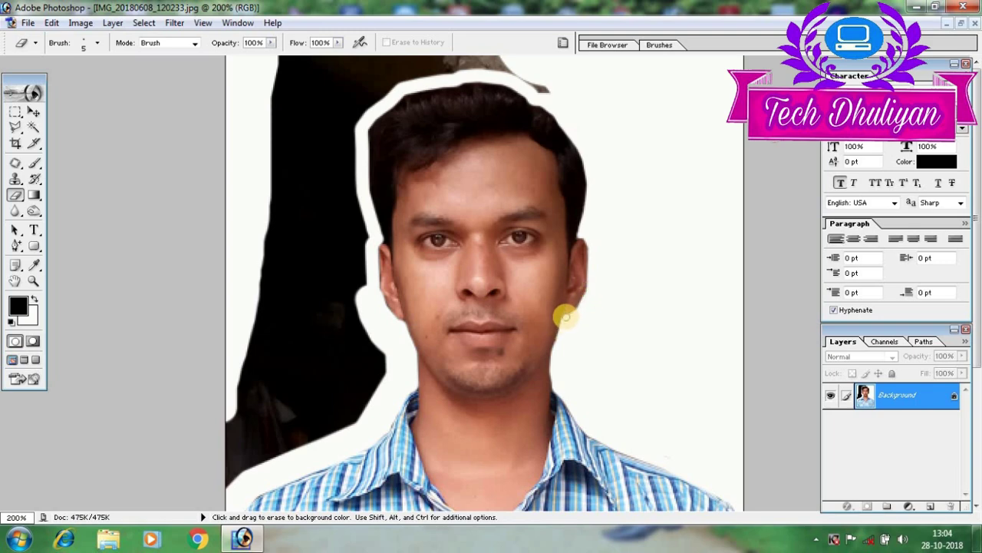
{"action": "left_click_drag", "start_coordinate": [564, 316], "coordinate": [636, 320]}
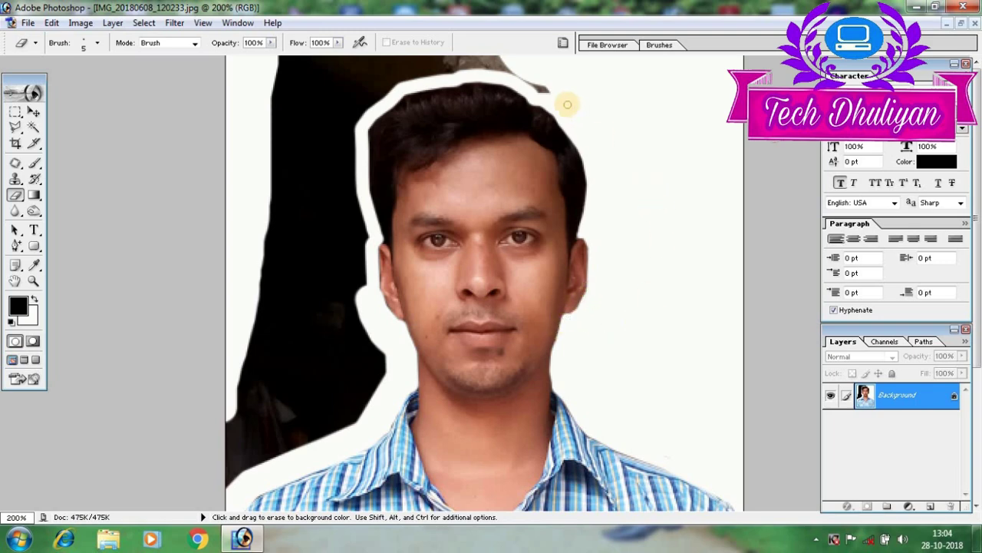
- Erase the remaining brown and dark background above and along the top of the hair
{"action": "key", "text": "bracketright"}
{"action": "key", "text": "bracketright"}
{"action": "key", "text": "bracketright"}
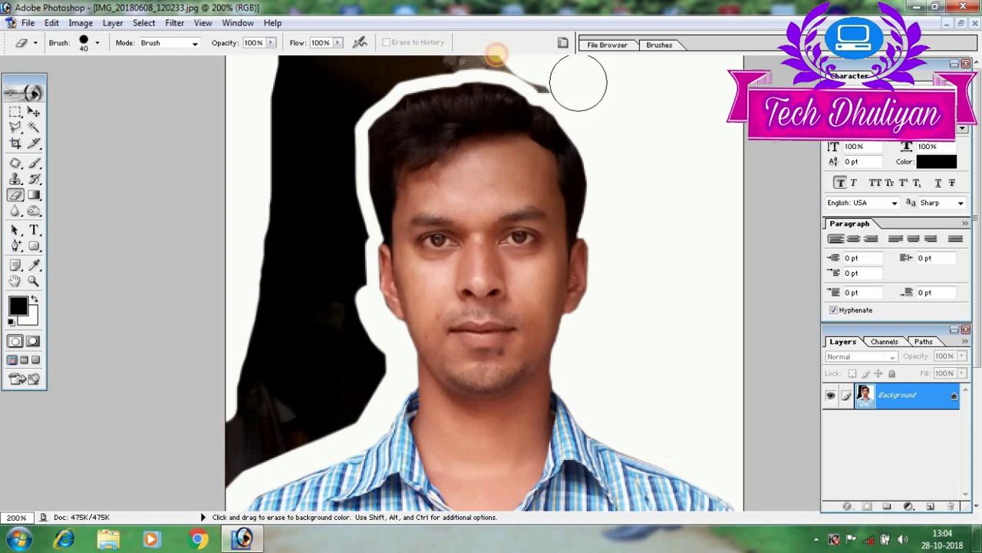
{"action": "mouse_move", "coordinate": [576, 81]}
{"action": "left_mouse_down"}
{"action": "mouse_move", "coordinate": [394, 49]}
{"action": "mouse_move", "coordinate": [282, 65]}
{"action": "left_mouse_up"}
{"action": "mouse_move", "coordinate": [426, 69]}
{"action": "left_mouse_down"}
{"action": "mouse_move", "coordinate": [353, 84]}
{"action": "mouse_move", "coordinate": [322, 189]}
{"action": "mouse_move", "coordinate": [284, 99]}
{"action": "mouse_move", "coordinate": [283, 179]}
{"action": "mouse_move", "coordinate": [333, 177]}
{"action": "mouse_move", "coordinate": [329, 220]}
{"action": "mouse_move", "coordinate": [344, 248]}
{"action": "mouse_move", "coordinate": [340, 276]}
{"action": "mouse_move", "coordinate": [364, 377]}
{"action": "mouse_move", "coordinate": [348, 404]}
{"action": "mouse_move", "coordinate": [220, 467]}
{"action": "mouse_move", "coordinate": [257, 403]}
{"action": "mouse_move", "coordinate": [269, 247]}
{"action": "mouse_move", "coordinate": [317, 359]}
{"action": "mouse_move", "coordinate": [237, 350]}
{"action": "mouse_move", "coordinate": [270, 256]}
{"action": "mouse_move", "coordinate": [307, 303]}
{"action": "left_mouse_up"}
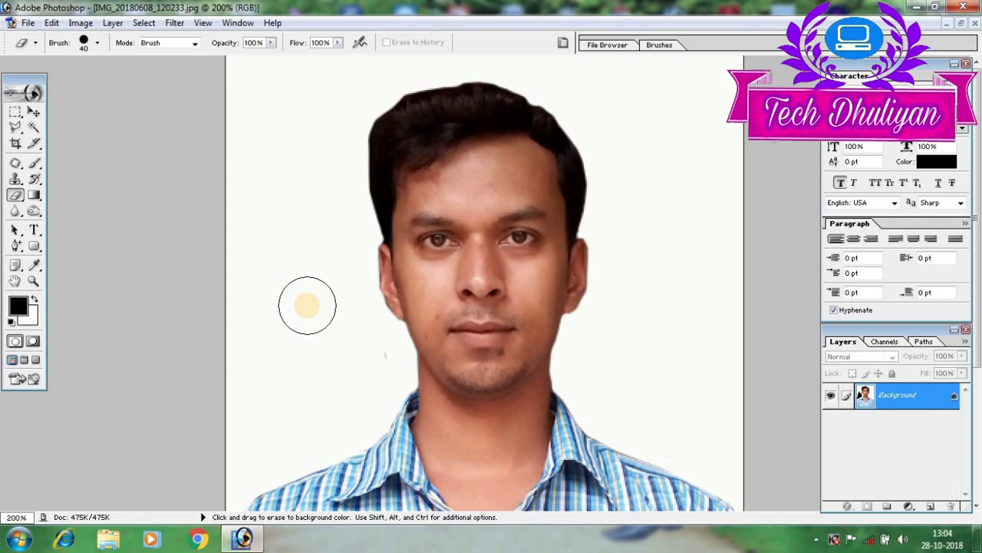
{"action": "scroll", "coordinate": [310, 302], "scroll_direction": "down", "scroll_amount": 1}
{"action": "scroll", "coordinate": [310, 302], "scroll_direction": "down", "scroll_amount": 1}
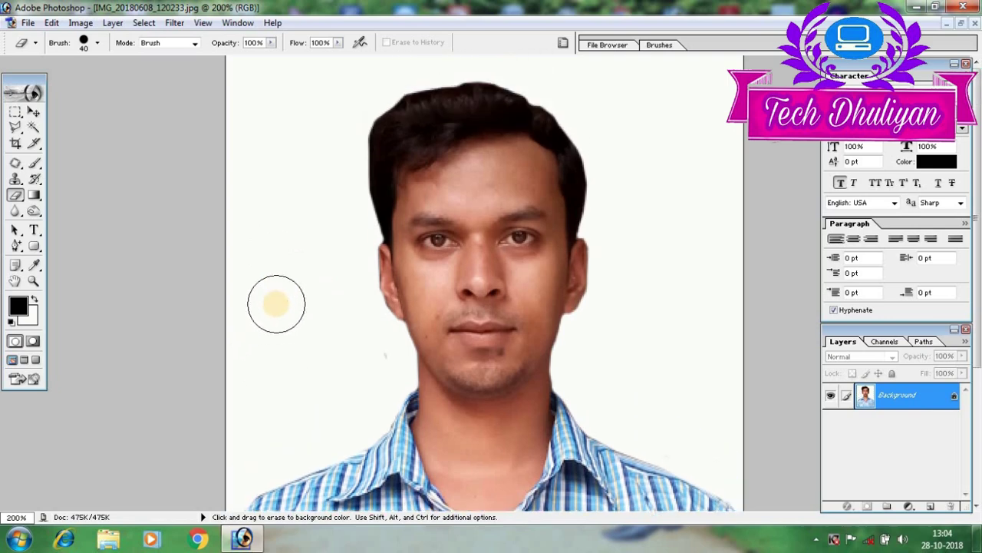
{"action": "scroll", "coordinate": [253, 276], "scroll_direction": "down", "scroll_amount": 1}
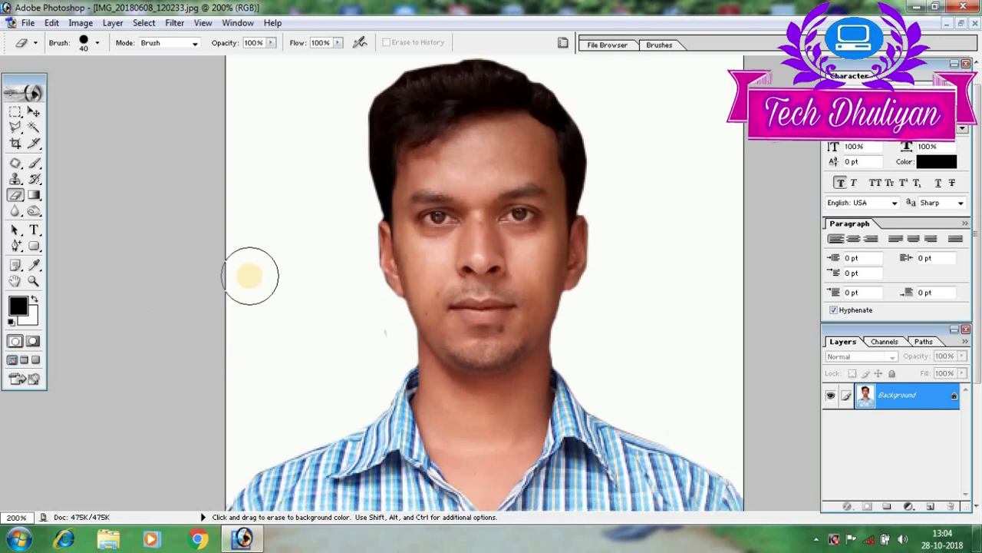
{"action": "scroll", "coordinate": [250, 276], "scroll_direction": "up", "scroll_amount": 2}
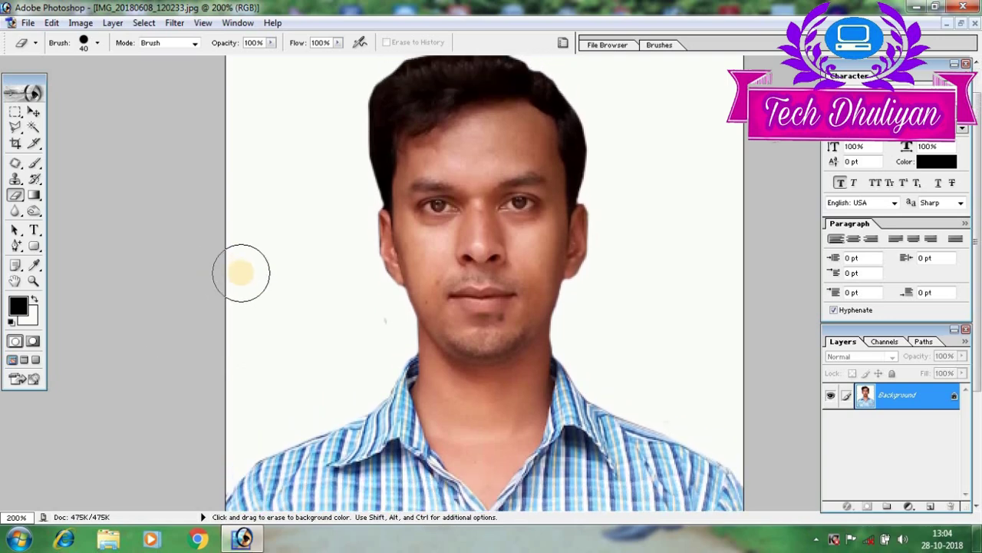
- Brighten the portrait with a Curves adjustment (input 111, output 153)
{"action": "left_click", "coordinate": [81, 23]}
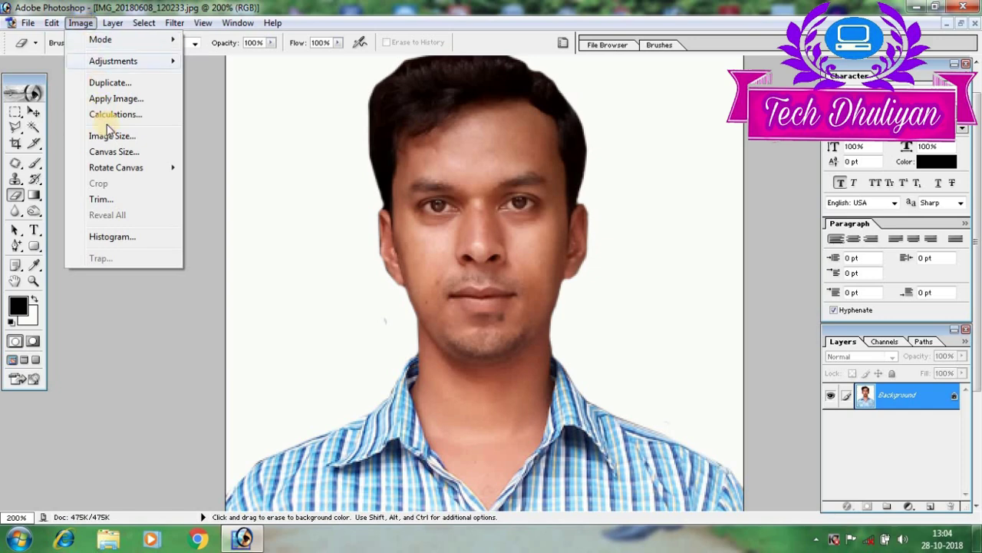
{"action": "mouse_move", "coordinate": [113, 61]}
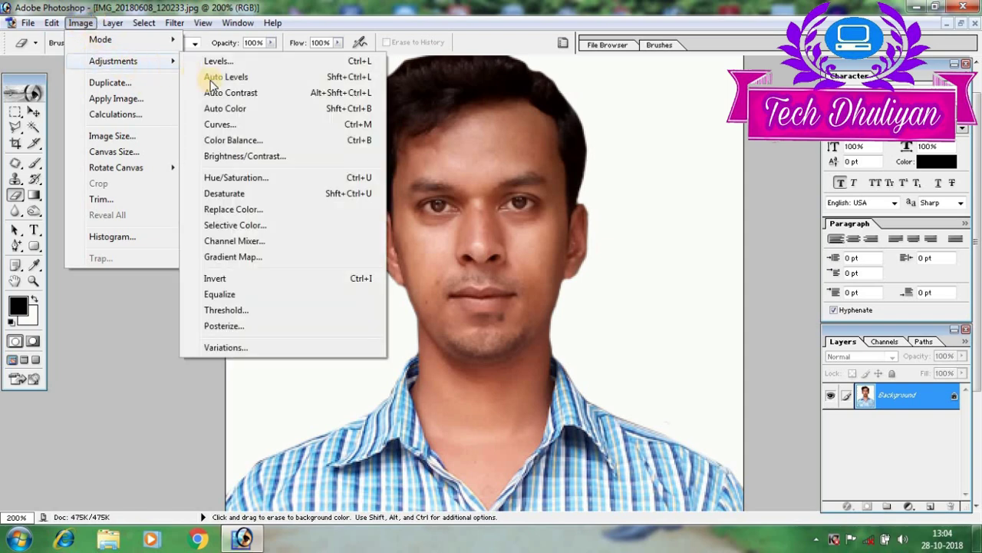
{"action": "left_click", "coordinate": [258, 127]}
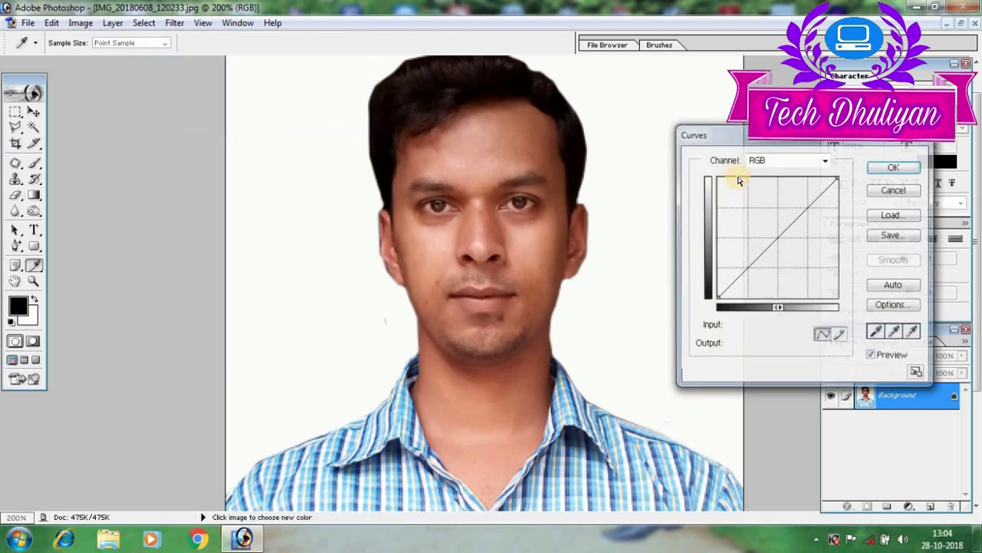
{"action": "left_click_drag", "start_coordinate": [718, 133], "coordinate": [725, 114]}
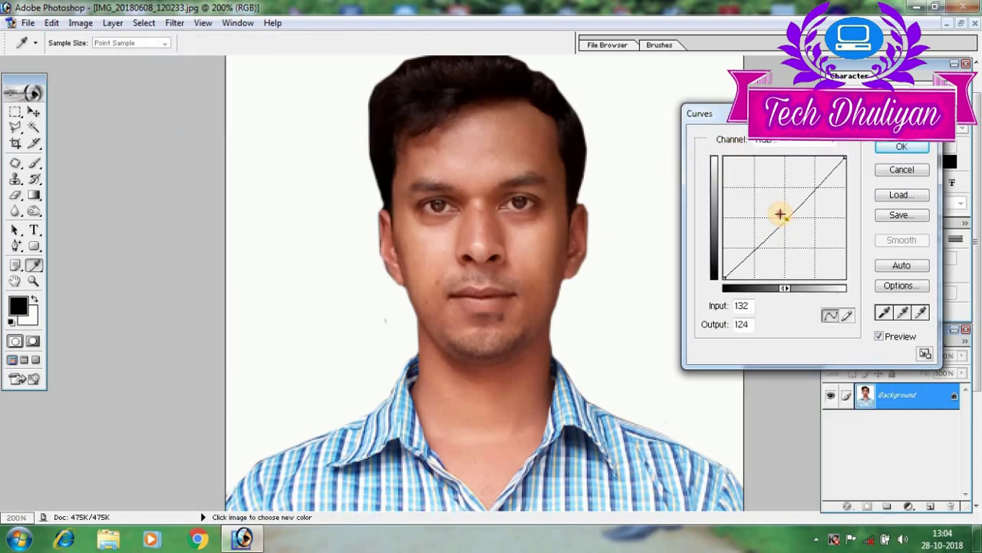
{"action": "left_click_drag", "start_coordinate": [780, 216], "coordinate": [776, 205]}
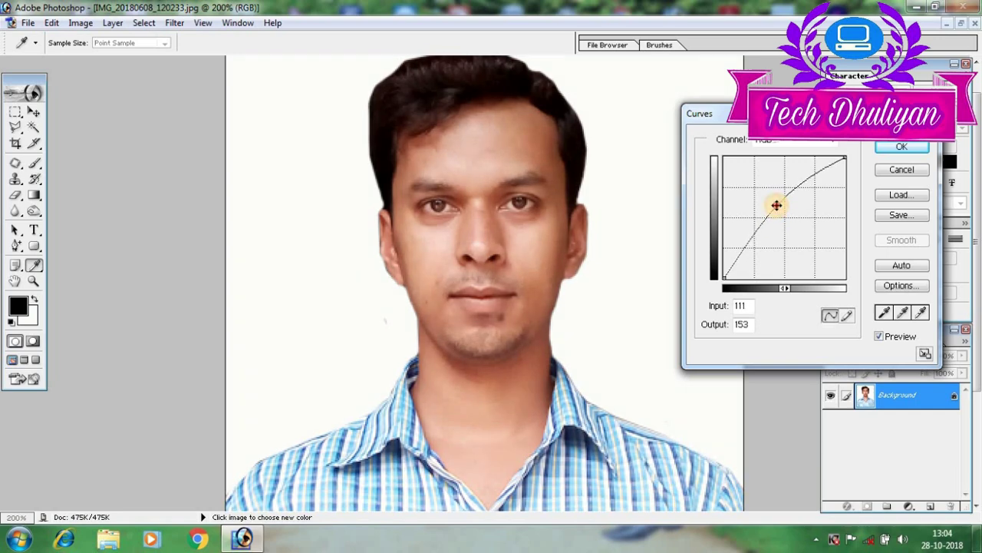
{"action": "left_click", "coordinate": [903, 151]}
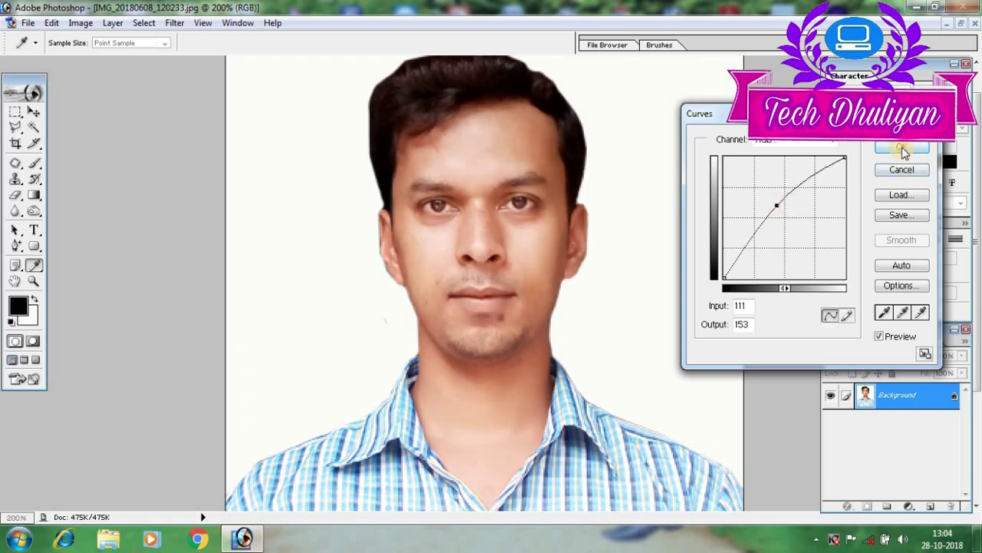
{"action": "key", "text": "e"}
{"action": "scroll", "coordinate": [603, 192], "scroll_direction": "up", "scroll_amount": 1}
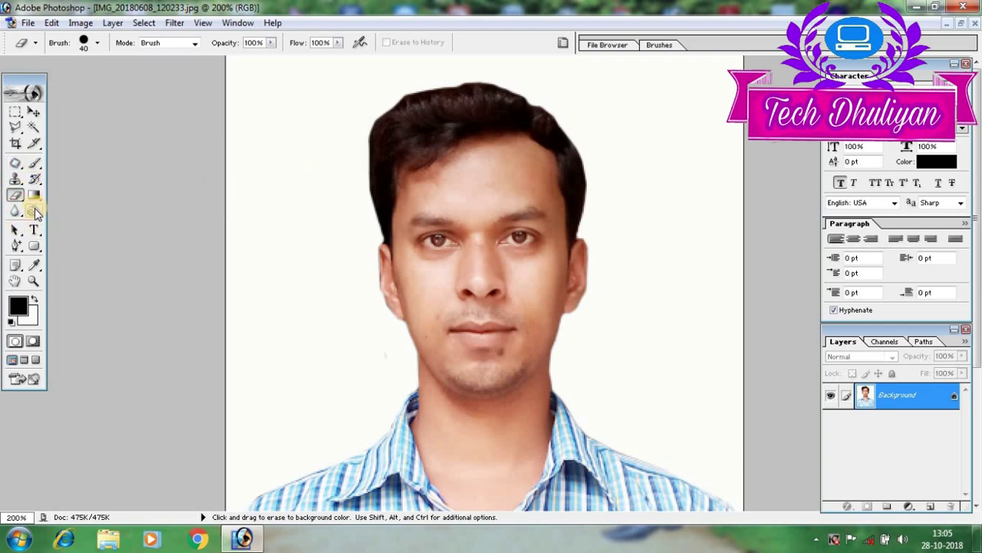
- Darken the man's hair with the Burn tool (Midtones, 56% exposure), enlarging the brush
{"action": "left_click", "coordinate": [35, 211]}
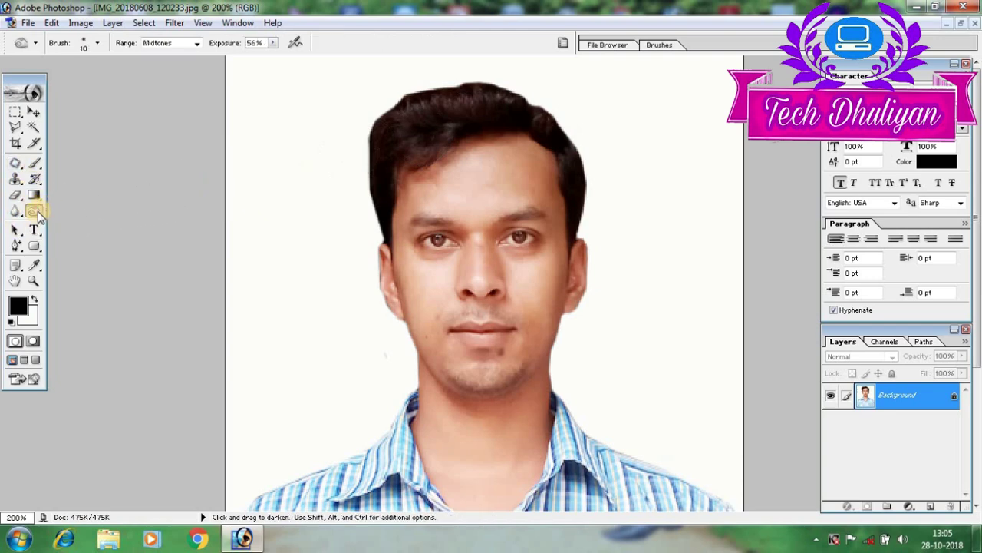
{"action": "left_click_drag", "start_coordinate": [386, 189], "coordinate": [434, 140]}
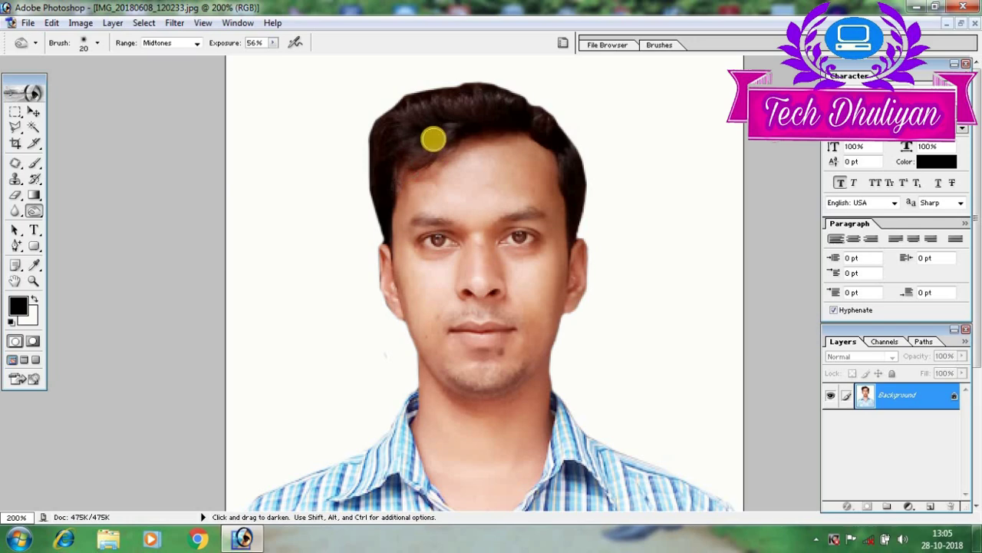
{"action": "key", "text": "]"}
{"action": "mouse_move", "coordinate": [422, 116]}
{"action": "left_mouse_down"}
{"action": "mouse_move", "coordinate": [390, 143]}
{"action": "mouse_move", "coordinate": [491, 118]}
{"action": "mouse_move", "coordinate": [395, 101]}
{"action": "mouse_move", "coordinate": [515, 109]}
{"action": "mouse_move", "coordinate": [560, 138]}
{"action": "mouse_move", "coordinate": [576, 193]}
{"action": "mouse_move", "coordinate": [509, 127]}
{"action": "mouse_move", "coordinate": [421, 124]}
{"action": "mouse_move", "coordinate": [386, 162]}
{"action": "mouse_move", "coordinate": [379, 125]}
{"action": "mouse_move", "coordinate": [416, 100]}
{"action": "mouse_move", "coordinate": [495, 104]}
{"action": "left_mouse_up"}
- Darken the right eyebrow and both eyes with a smaller burn brush
{"action": "scroll", "coordinate": [605, 230], "scroll_direction": "down", "scroll_amount": 2}
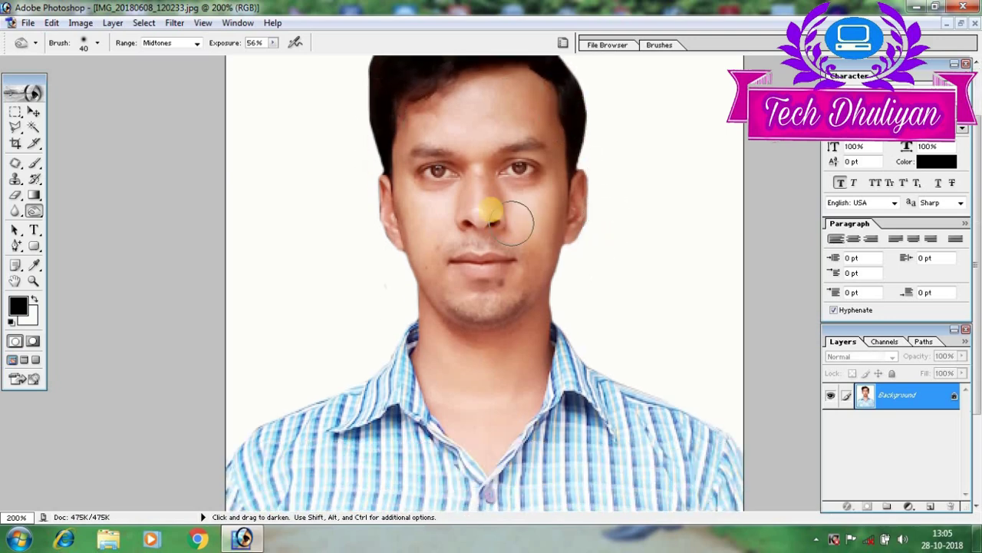
{"action": "key", "text": "bracketleft"}
{"action": "key", "text": "bracketleft"}
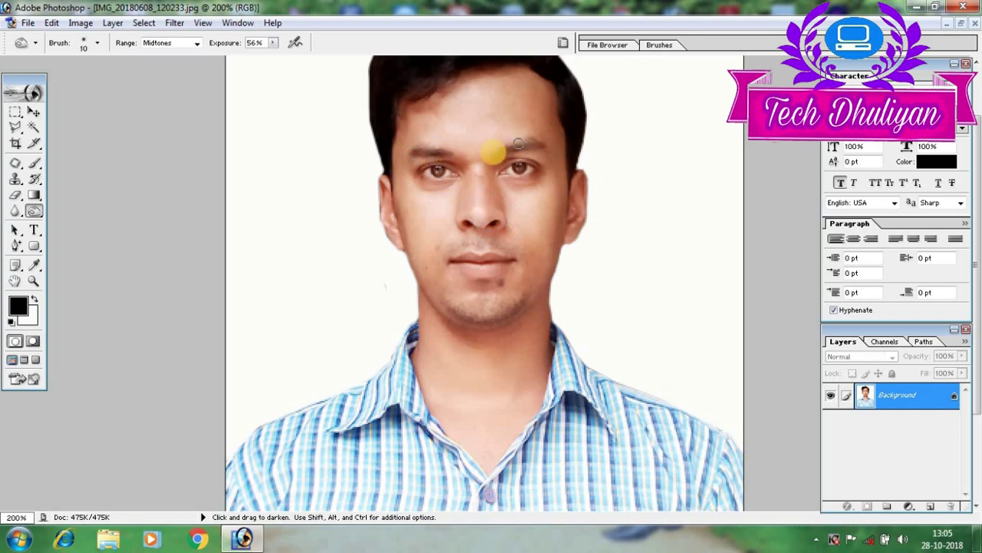
{"action": "left_click_drag", "start_coordinate": [495, 151], "coordinate": [530, 145]}
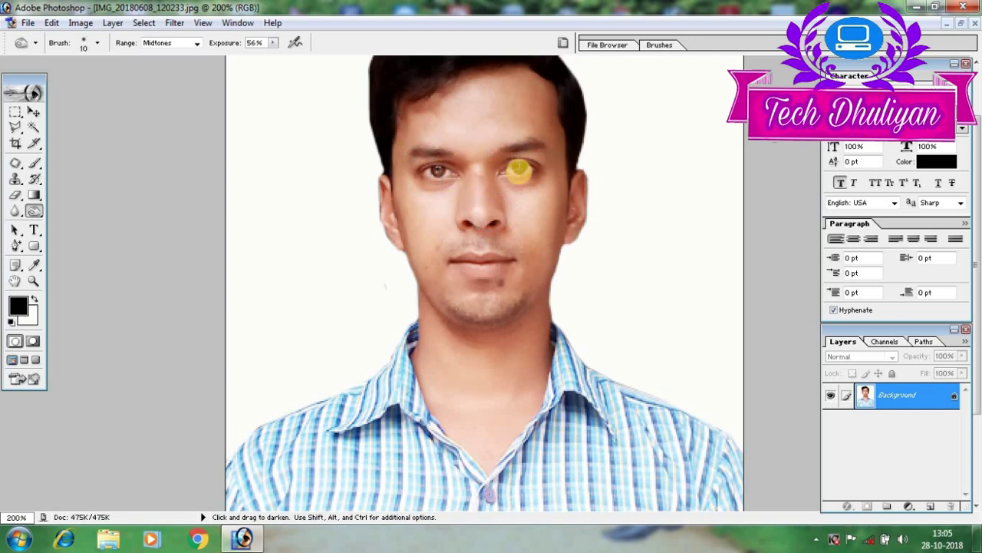
{"action": "left_click", "coordinate": [518, 168]}
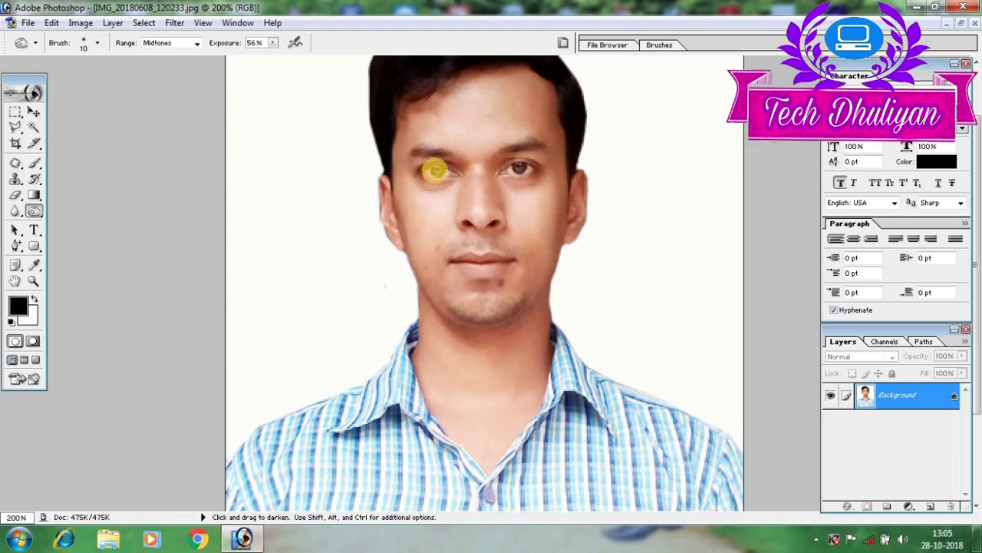
{"action": "left_click", "coordinate": [437, 168]}
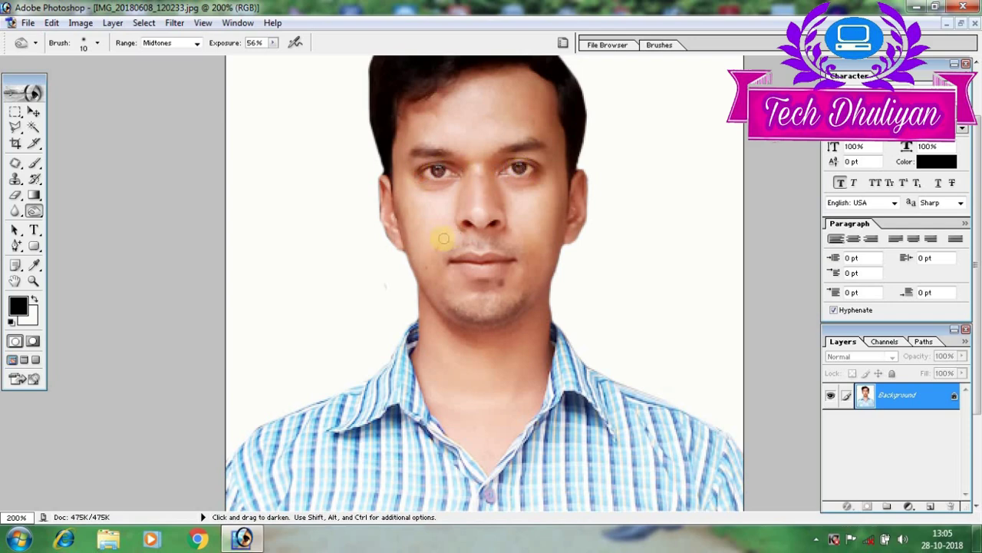
{"action": "scroll", "coordinate": [340, 244], "scroll_direction": "up", "scroll_amount": 3}
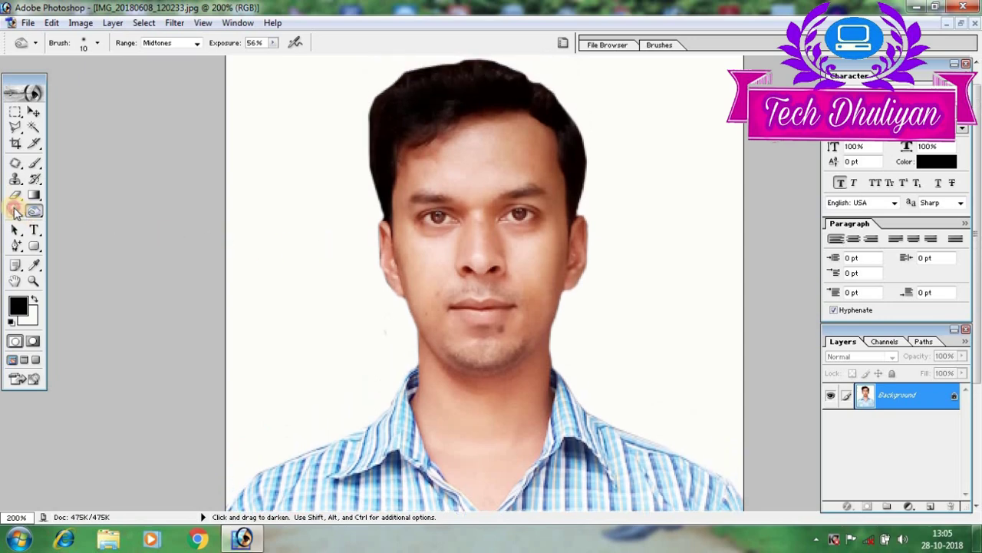
{"action": "left_click", "coordinate": [15, 212]}
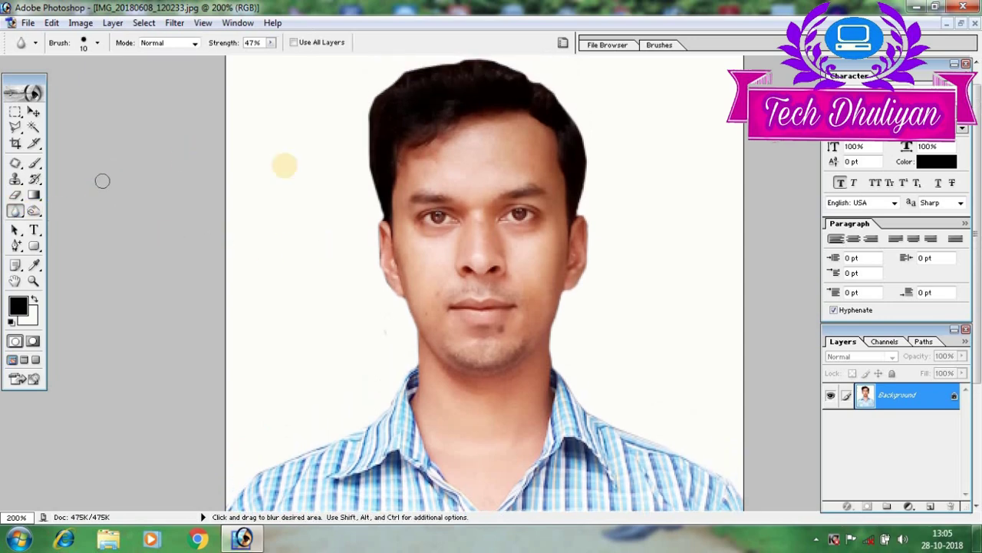
- Blur the skin across the chin, right cheek and forehead at 47% strength
{"action": "mouse_move", "coordinate": [502, 125]}
{"action": "left_mouse_down"}
{"action": "mouse_move", "coordinate": [480, 133]}
{"action": "mouse_move", "coordinate": [407, 234]}
{"action": "left_mouse_up"}
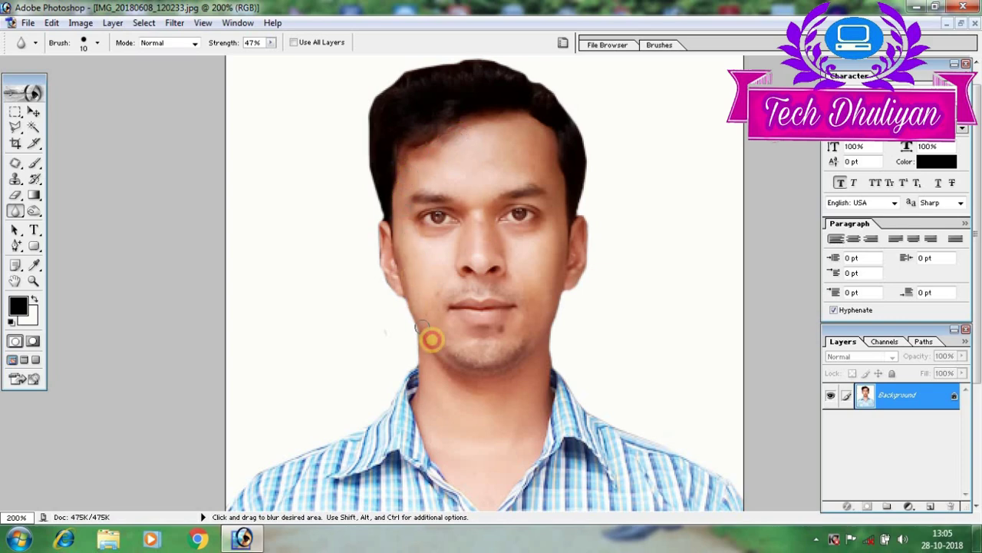
{"action": "mouse_move", "coordinate": [408, 234]}
{"action": "left_mouse_down"}
{"action": "mouse_move", "coordinate": [497, 340]}
{"action": "mouse_move", "coordinate": [468, 308]}
{"action": "left_mouse_up"}
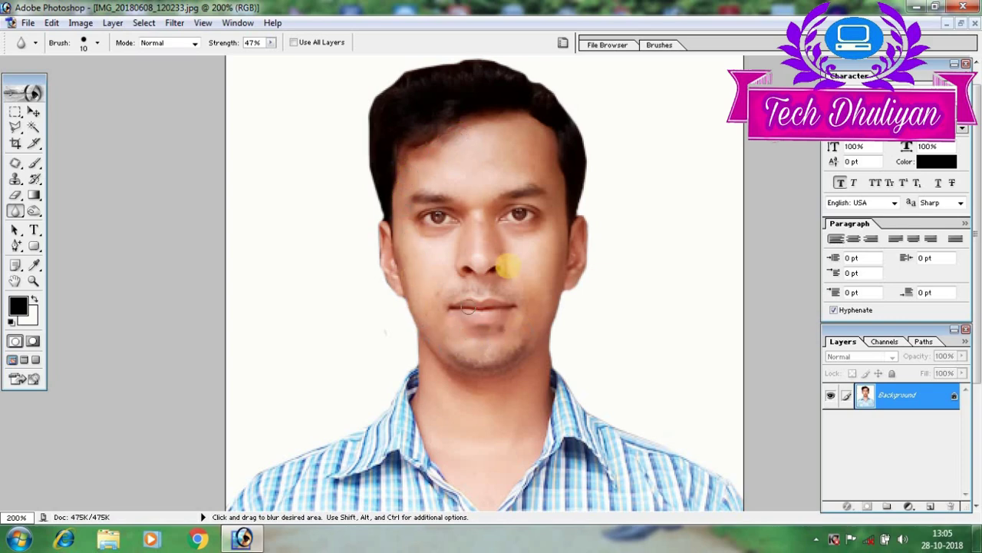
{"action": "left_click_drag", "start_coordinate": [505, 249], "coordinate": [535, 253]}
{"action": "mouse_move", "coordinate": [532, 299]}
{"action": "left_mouse_down"}
{"action": "mouse_move", "coordinate": [553, 265]}
{"action": "mouse_move", "coordinate": [510, 265]}
{"action": "left_mouse_up"}
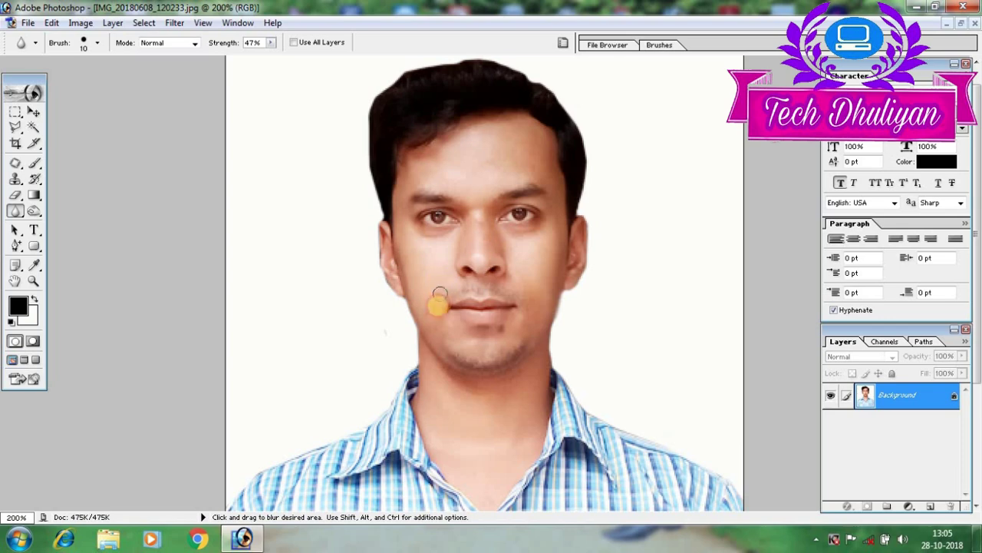
{"action": "left_click_drag", "start_coordinate": [548, 159], "coordinate": [534, 168]}
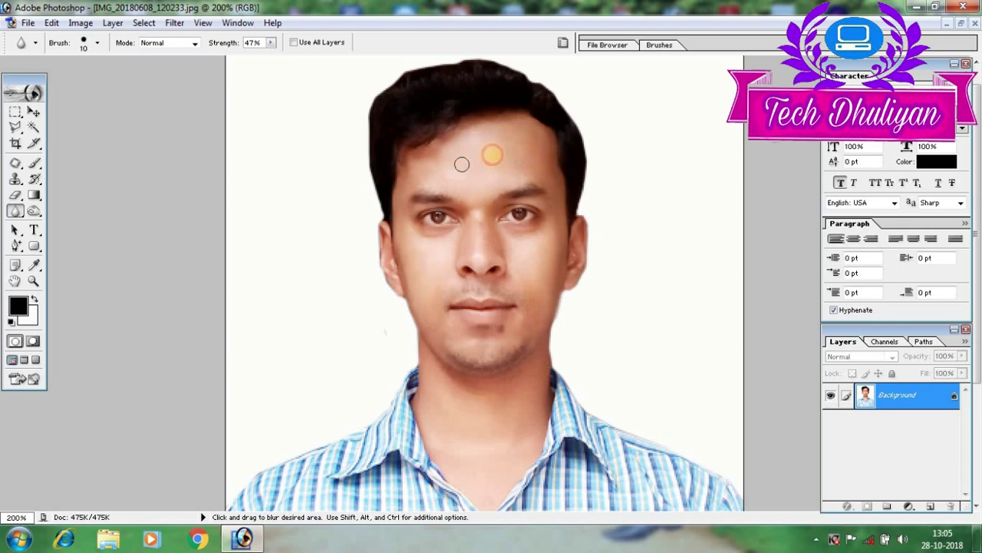
{"action": "left_click_drag", "start_coordinate": [461, 164], "coordinate": [541, 171]}
{"action": "scroll", "coordinate": [561, 281], "scroll_direction": "down", "scroll_amount": 3}
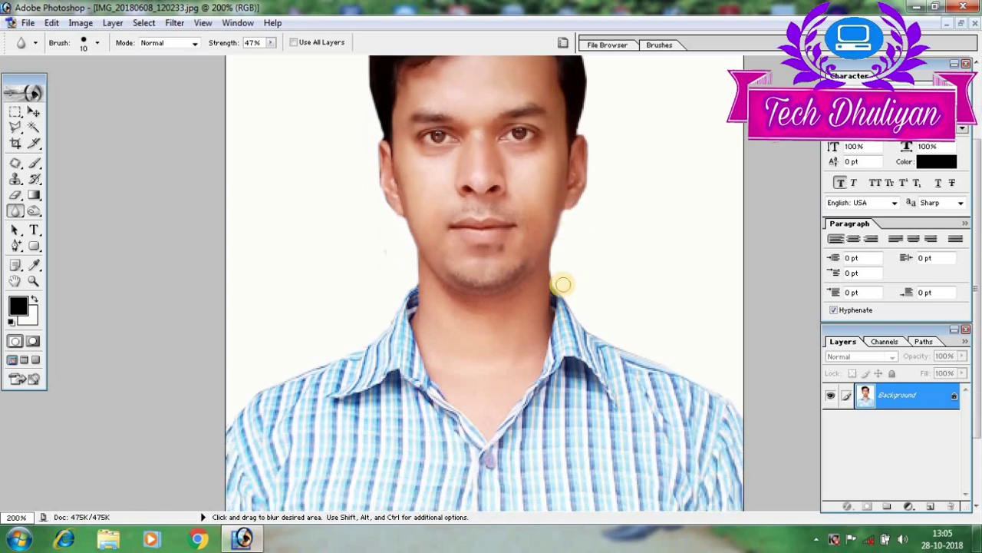
{"action": "scroll", "coordinate": [561, 284], "scroll_direction": "down", "scroll_amount": 2}
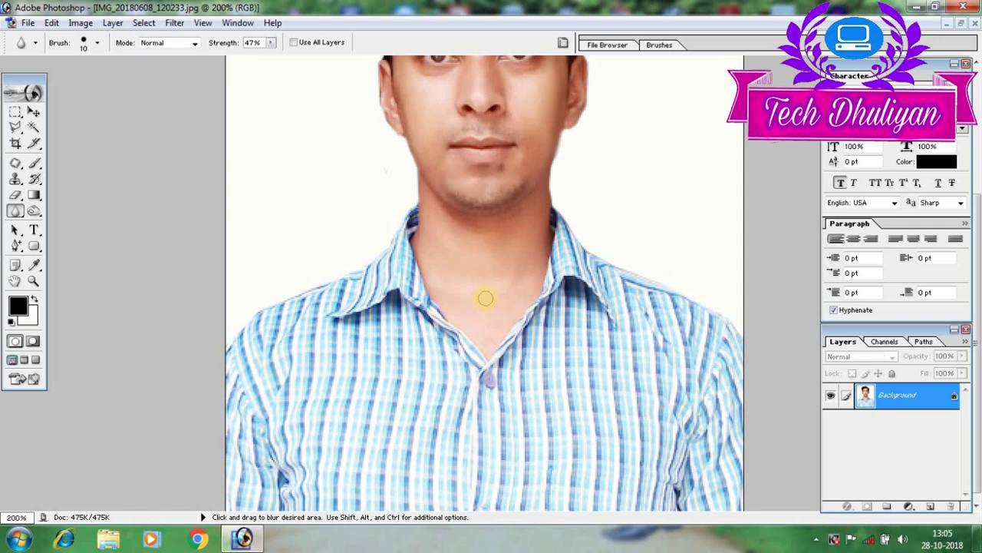
- Zoom out and float the document in its own window, moved right
{"action": "key", "text": "ctrl+minus"}
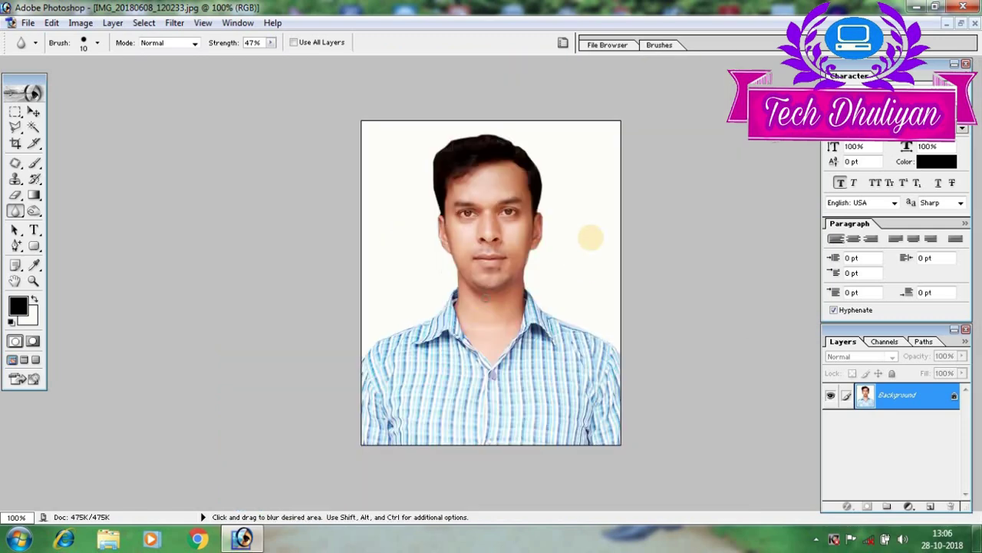
{"action": "left_click", "coordinate": [963, 27]}
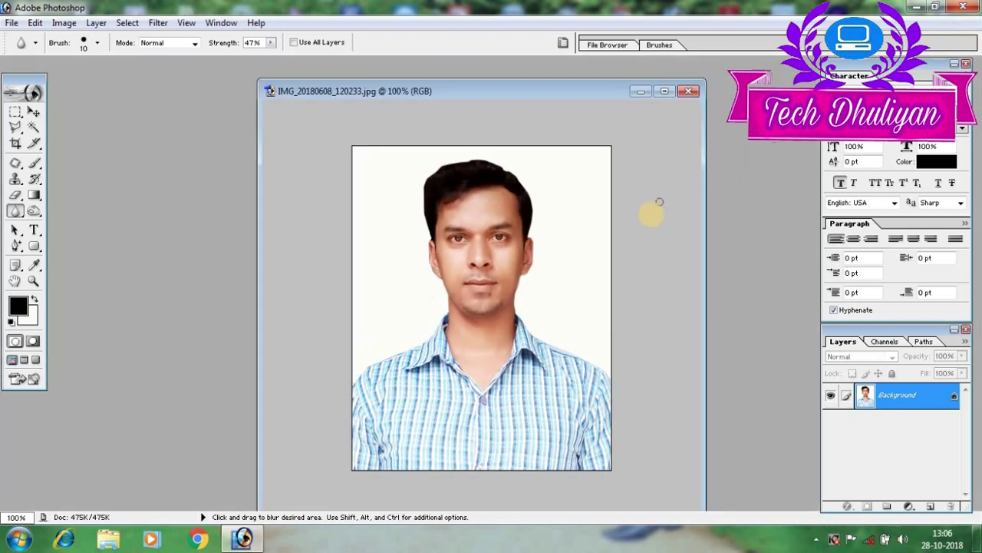
{"action": "left_click_drag", "start_coordinate": [353, 93], "coordinate": [429, 90]}
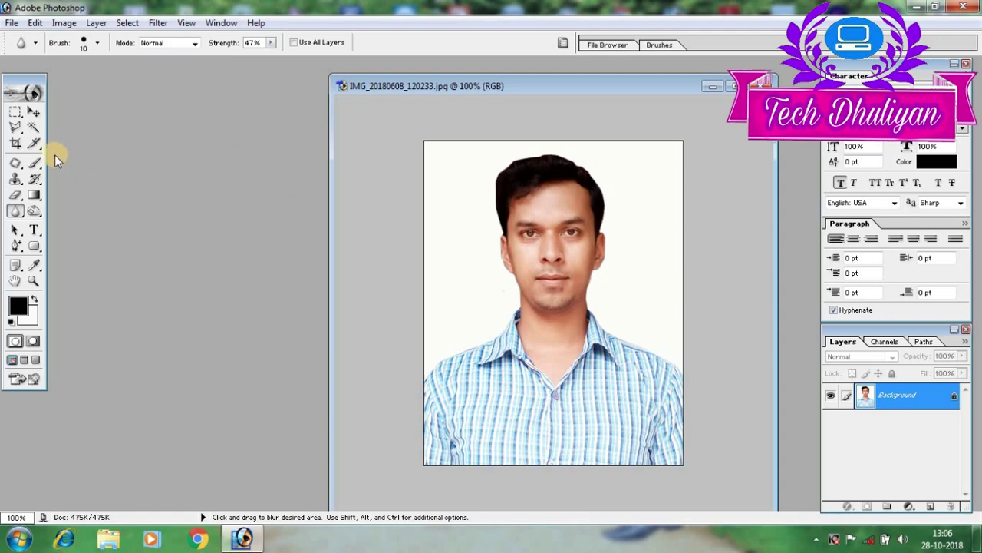
- Drag a rectangular marquee selection over the entire photo
{"action": "left_click", "coordinate": [18, 117]}
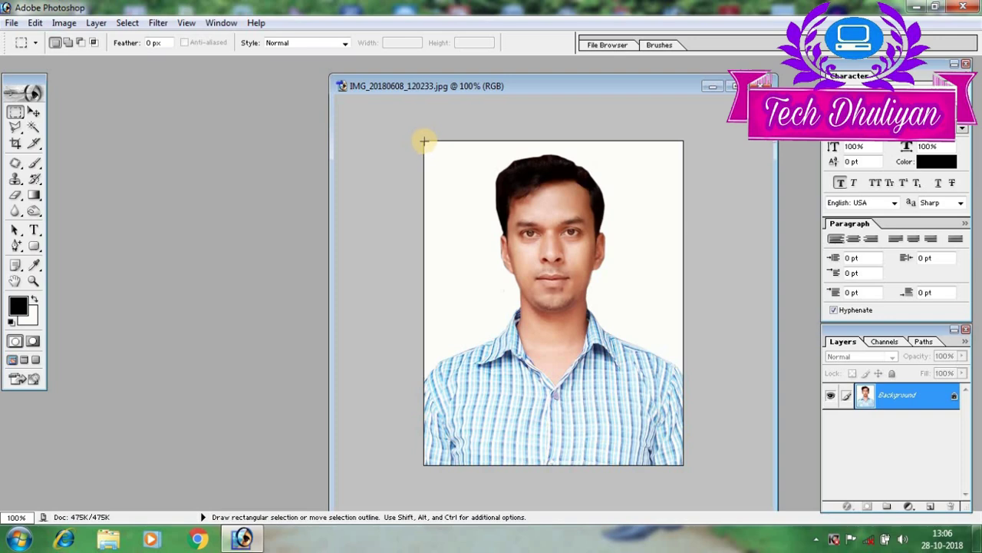
{"action": "left_click_drag", "start_coordinate": [424, 141], "coordinate": [623, 391]}
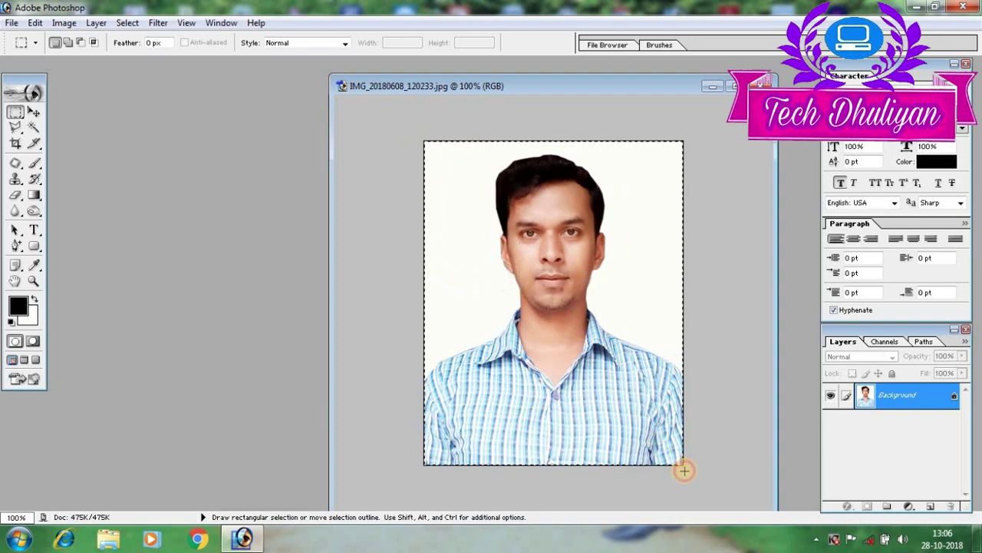
{"action": "left_click_drag", "start_coordinate": [623, 391], "coordinate": [682, 468]}
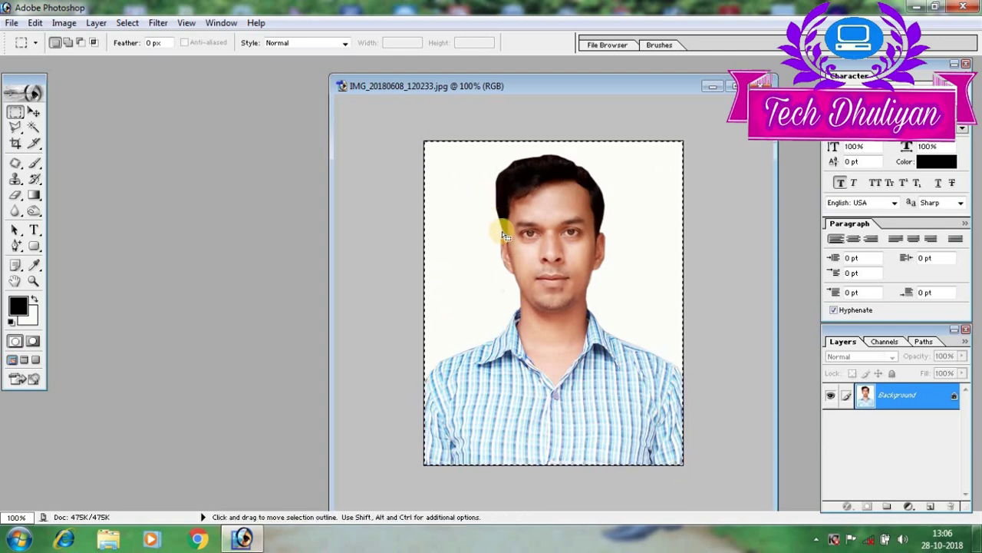
- Set up a Stroke on the selection: black, 3 px wide, centred
{"action": "right_click", "coordinate": [537, 307]}
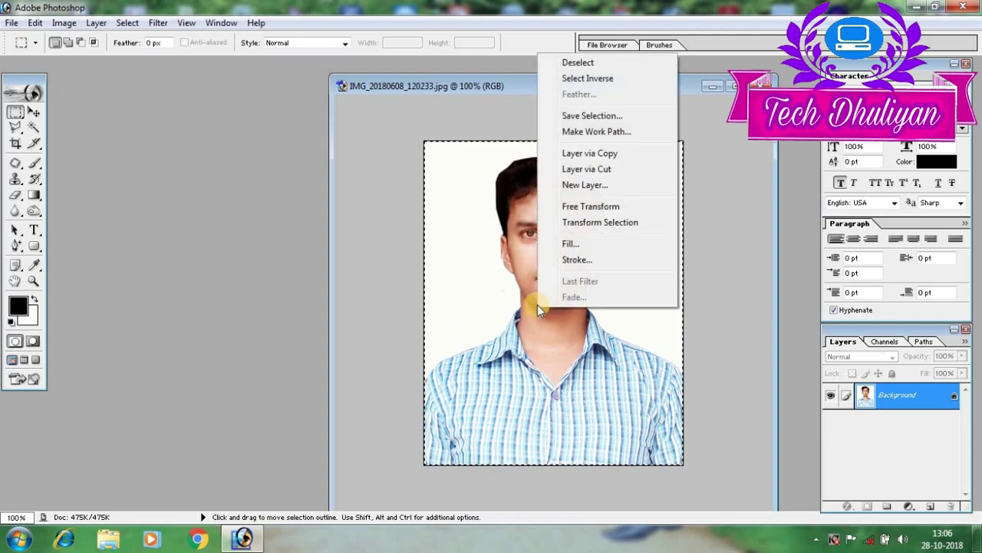
{"action": "left_click", "coordinate": [576, 260]}
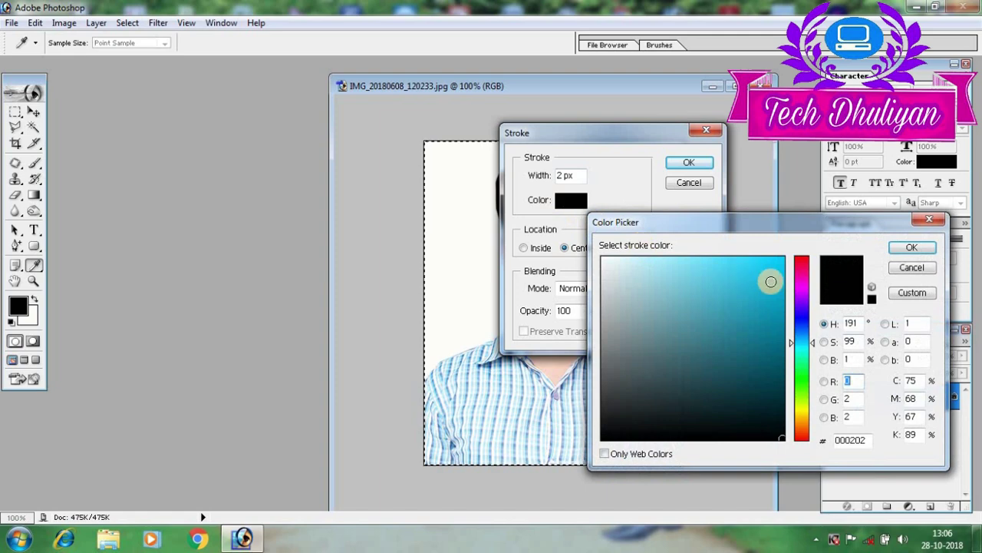
{"action": "key", "text": "Return"}
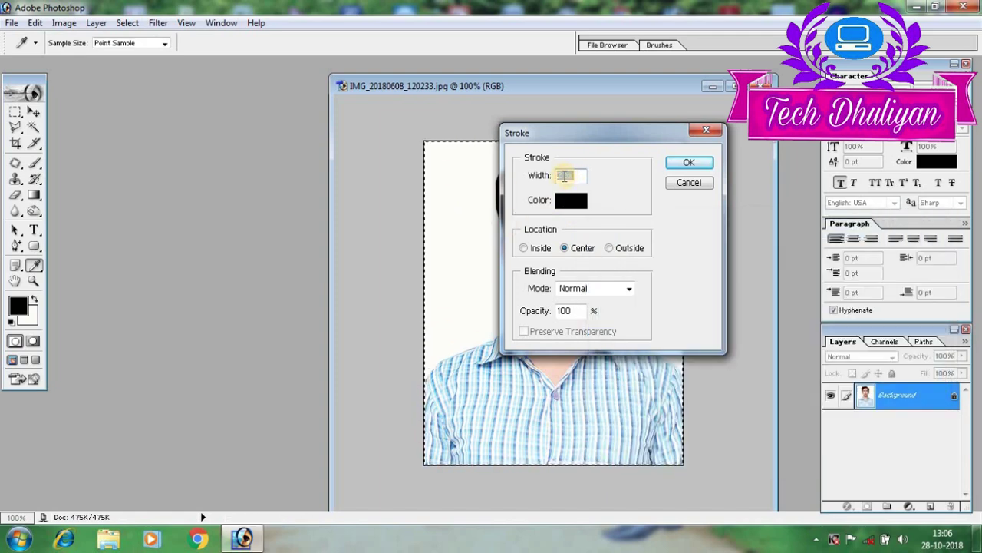
{"action": "type", "text": "2"}
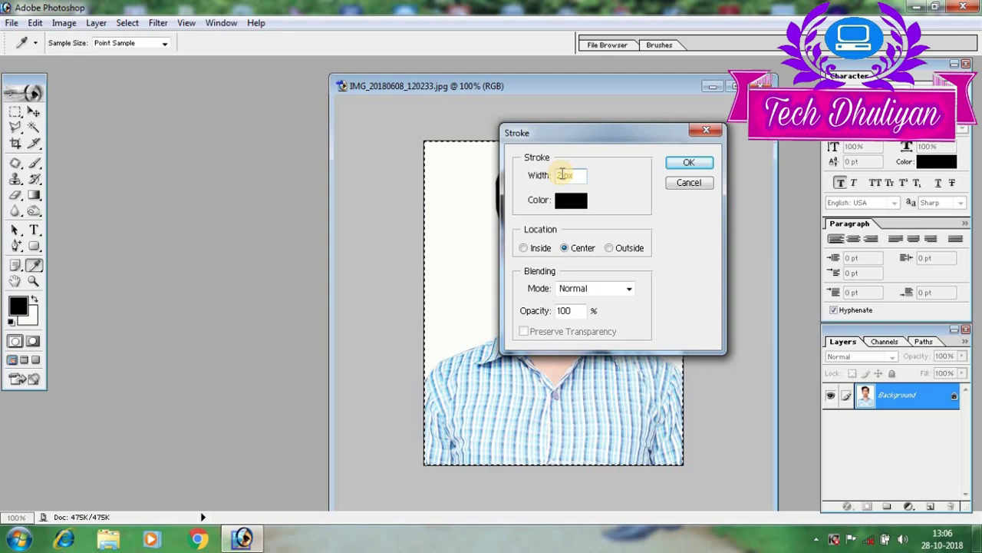
{"action": "left_click_drag", "start_coordinate": [562, 174], "coordinate": [543, 190]}
{"action": "type", "text": "3"}
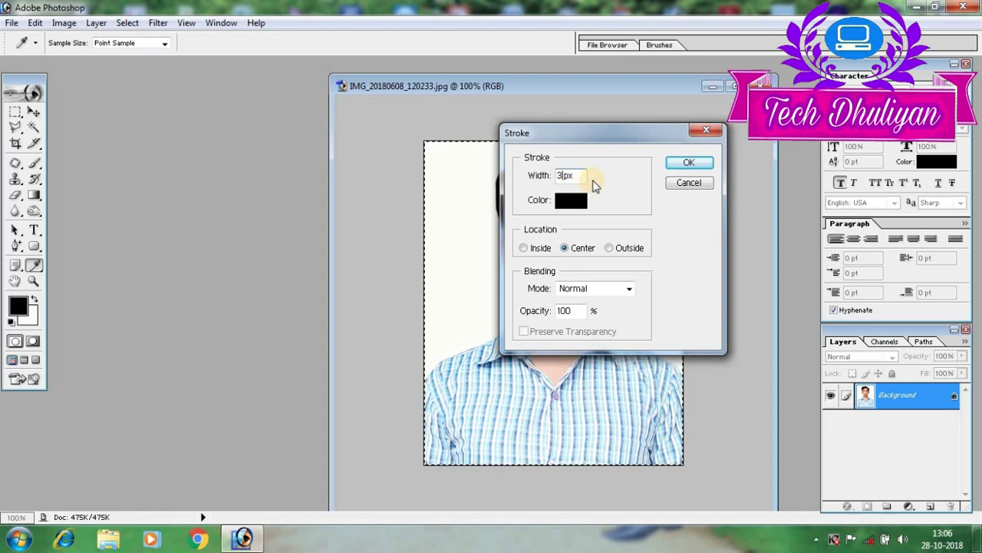
- Apply the 3 px black stroke border and deselect the photo
{"action": "left_click", "coordinate": [690, 163]}
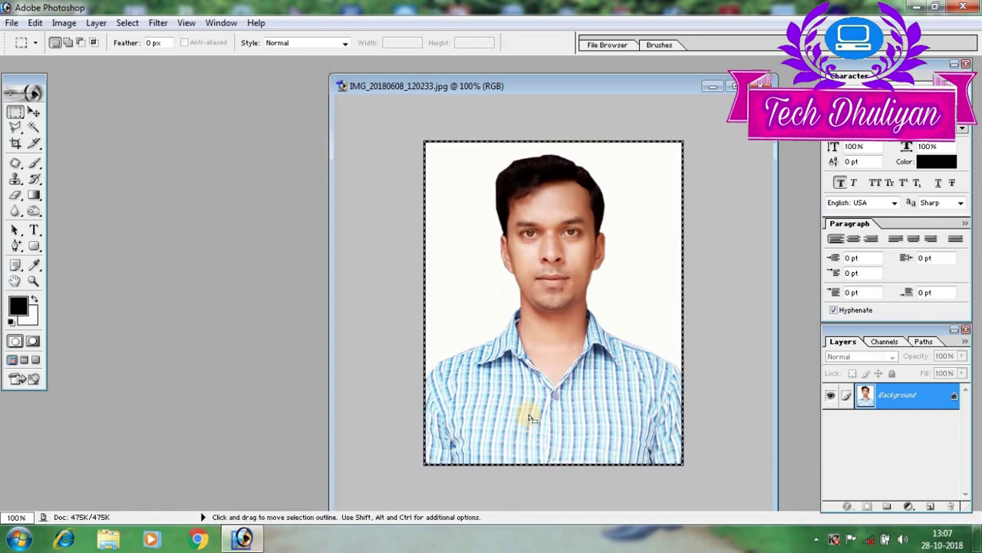
{"action": "key", "text": "ctrl"}
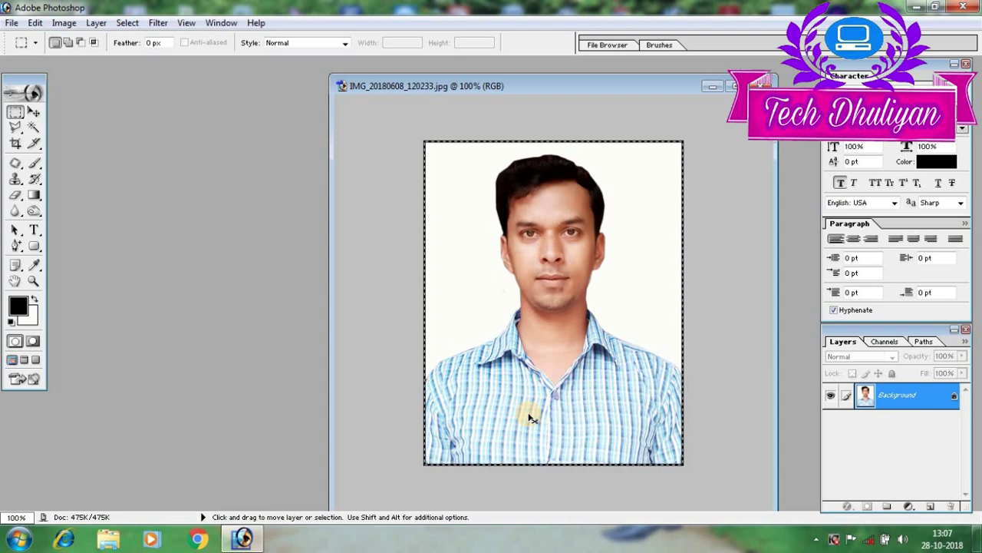
{"action": "key", "text": "ctrl+d"}
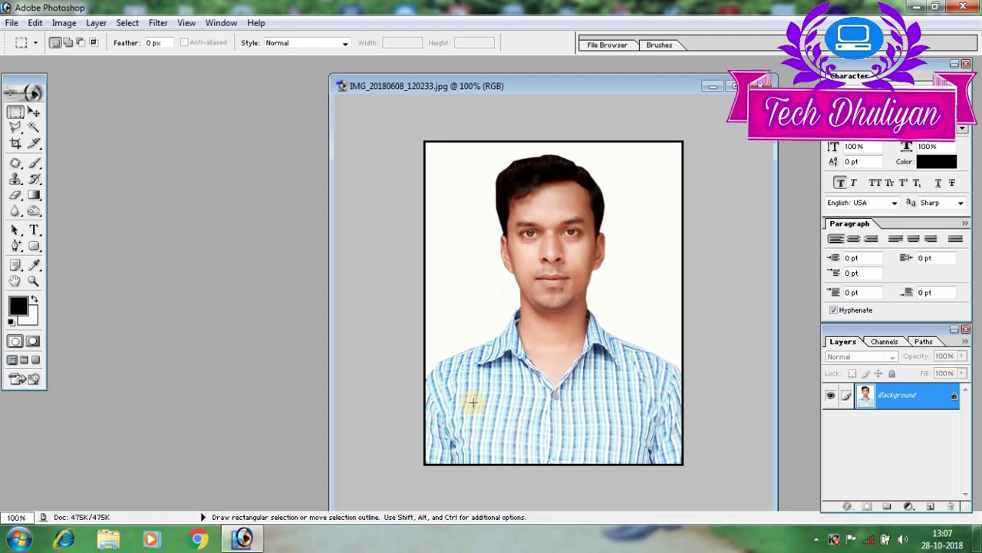
- Start a Duplicate Image, cancel it, and shift the photo window slightly right
{"action": "right_click", "coordinate": [478, 84]}
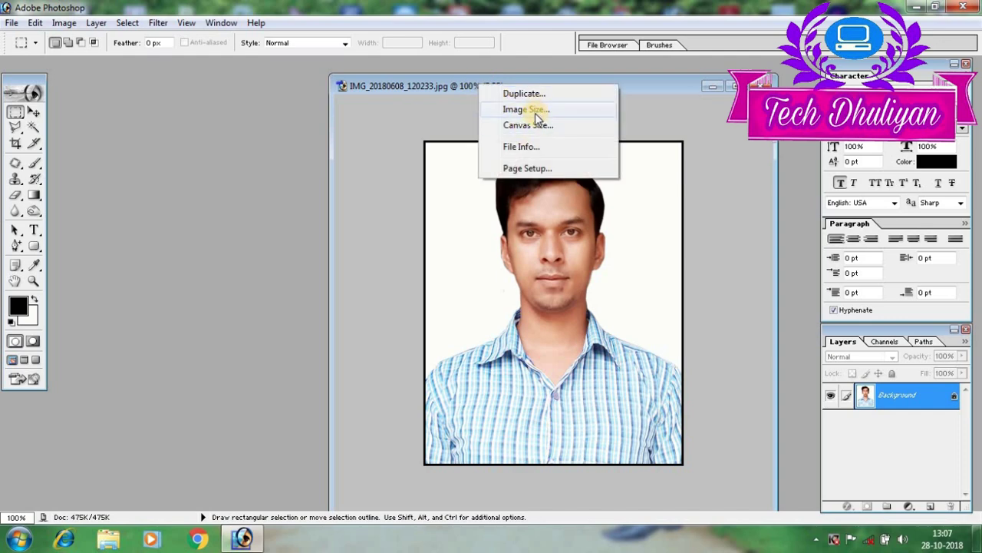
{"action": "left_click", "coordinate": [525, 93]}
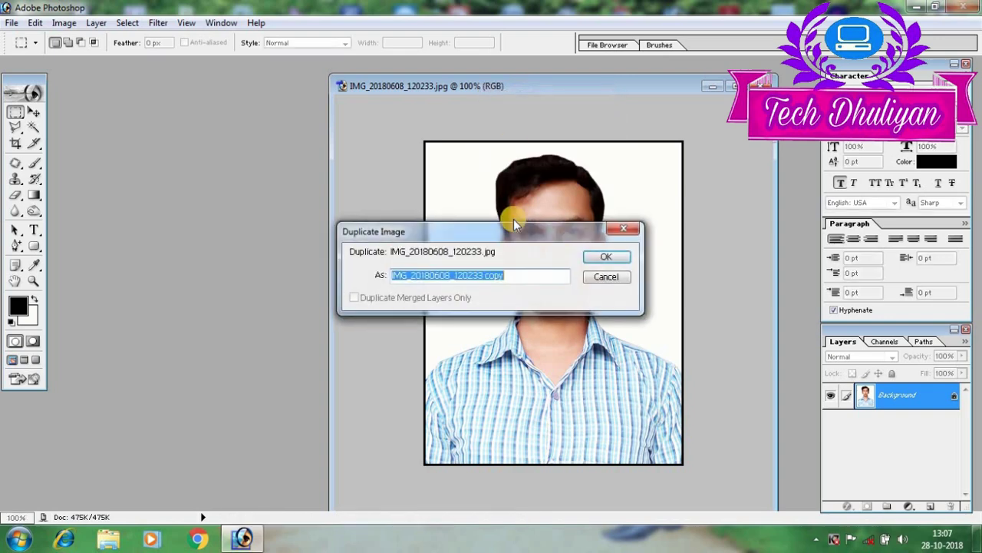
{"action": "left_click", "coordinate": [624, 228]}
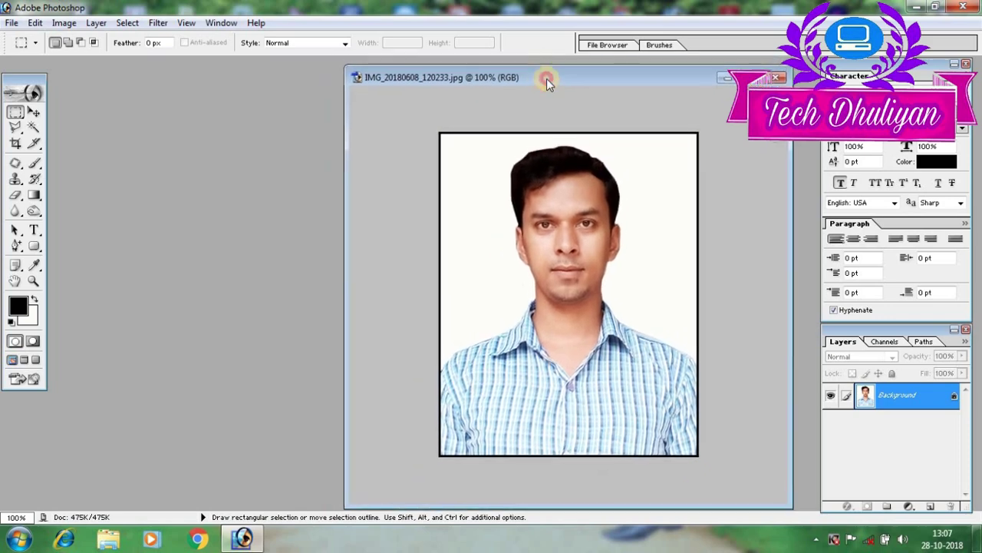
{"action": "left_click_drag", "start_coordinate": [520, 86], "coordinate": [551, 80]}
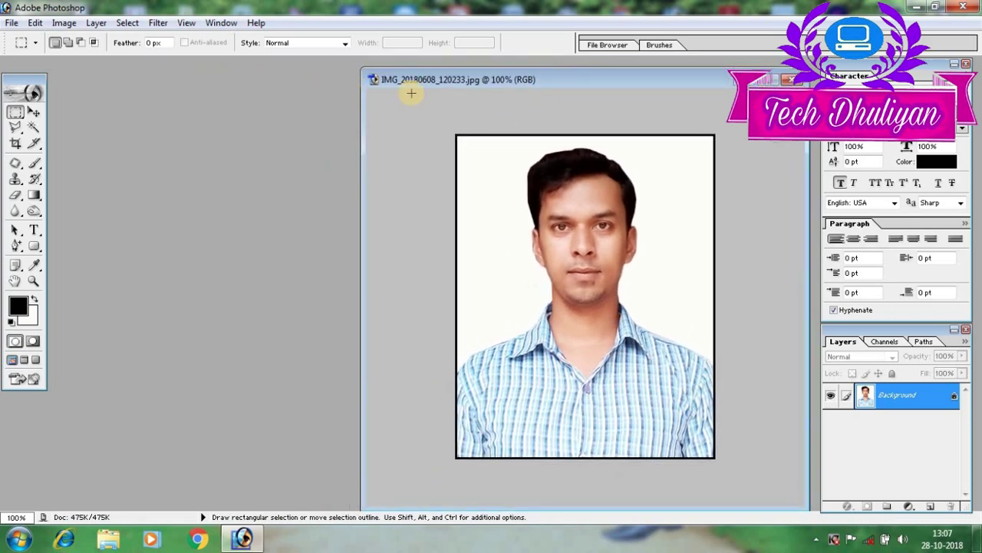
- Convert the photo to Grayscale mode via Image > Mode, discarding colour
{"action": "left_click", "coordinate": [65, 23]}
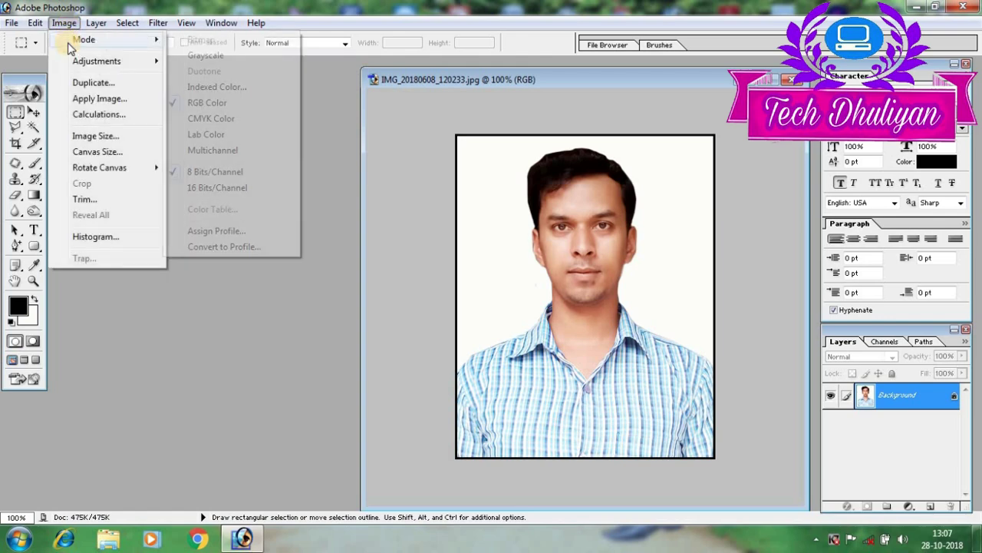
{"action": "mouse_move", "coordinate": [84, 39]}
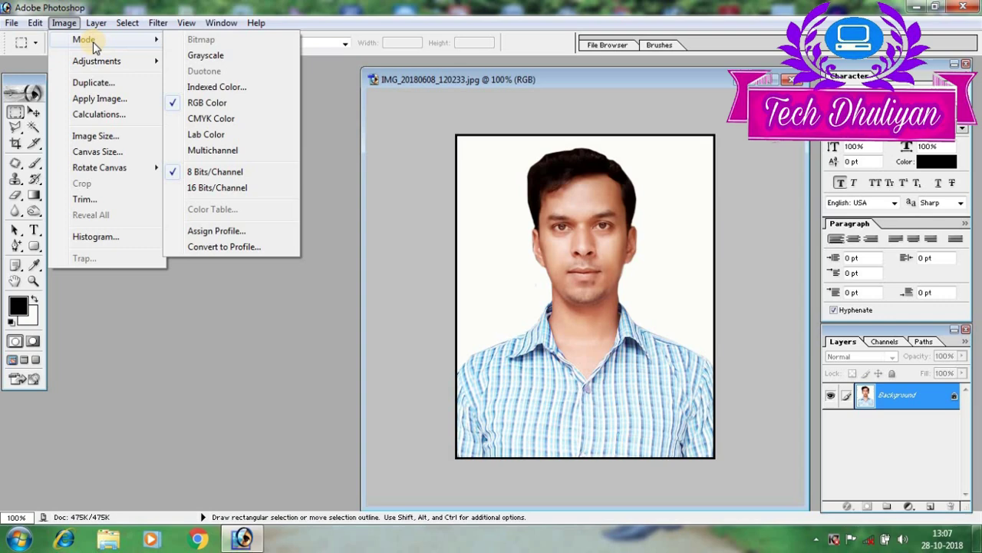
{"action": "left_click", "coordinate": [203, 55]}
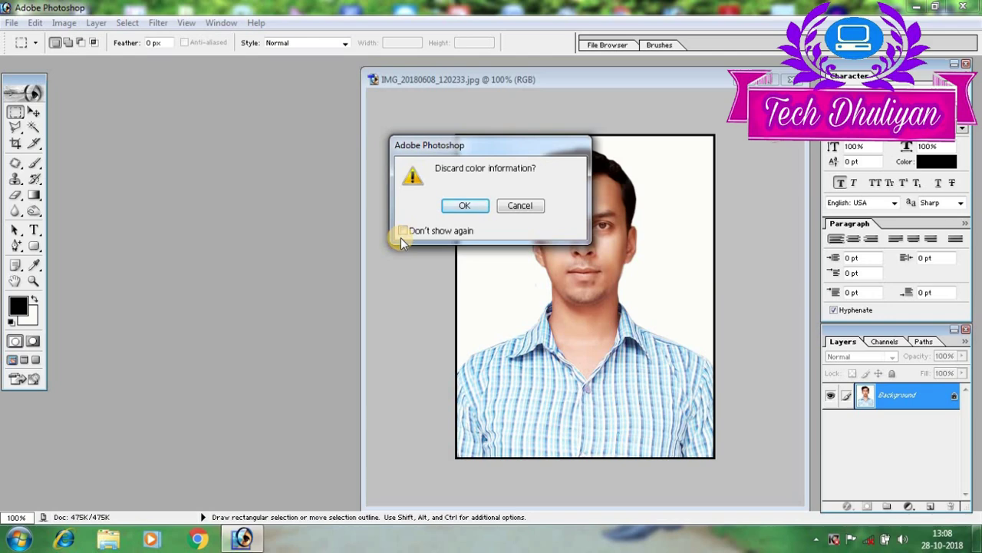
{"action": "left_click", "coordinate": [464, 206]}
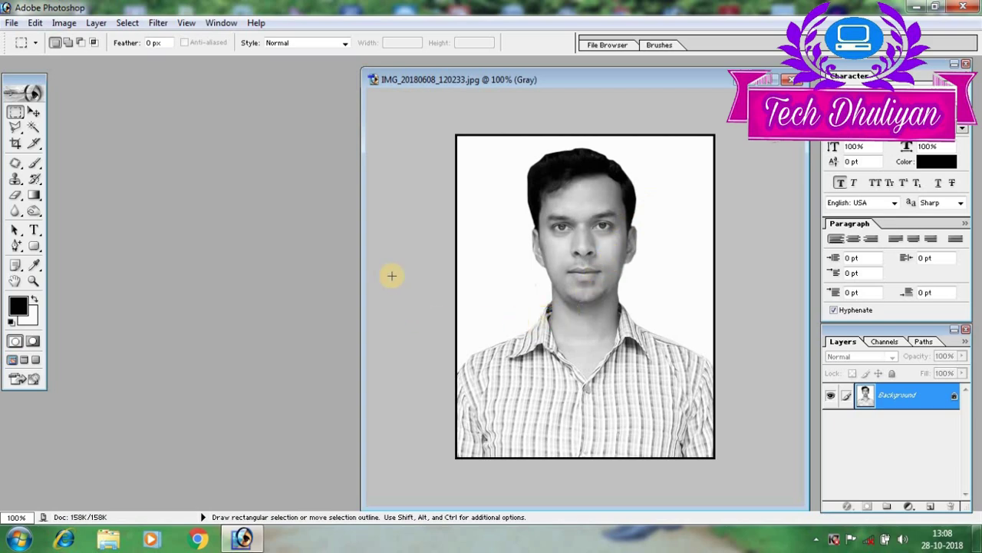
- Create a blank 4 x 6 in, 300 ppi document, enlarge its window and zoom to 50%
{"action": "left_click", "coordinate": [12, 23]}
{"action": "left_click", "coordinate": [35, 41]}
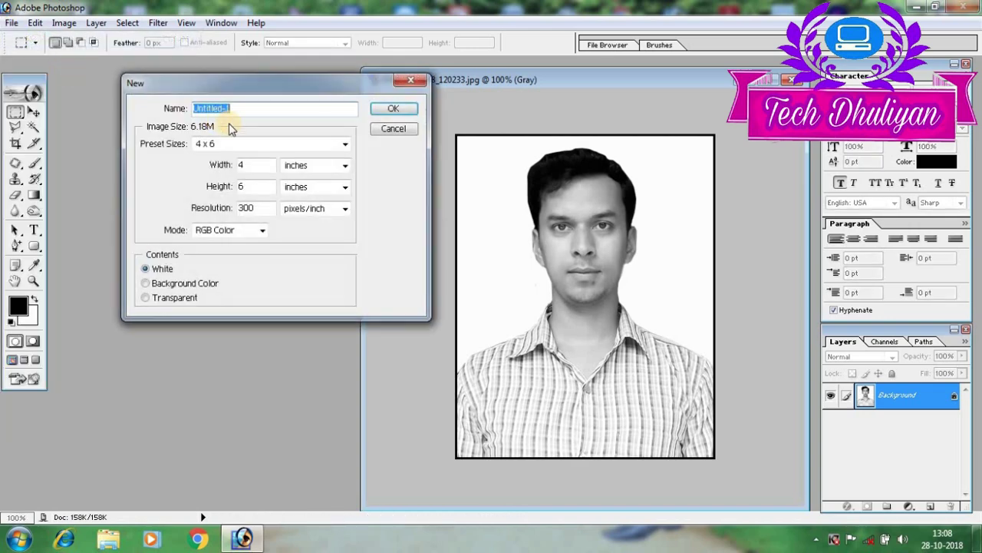
{"action": "left_click", "coordinate": [393, 129]}
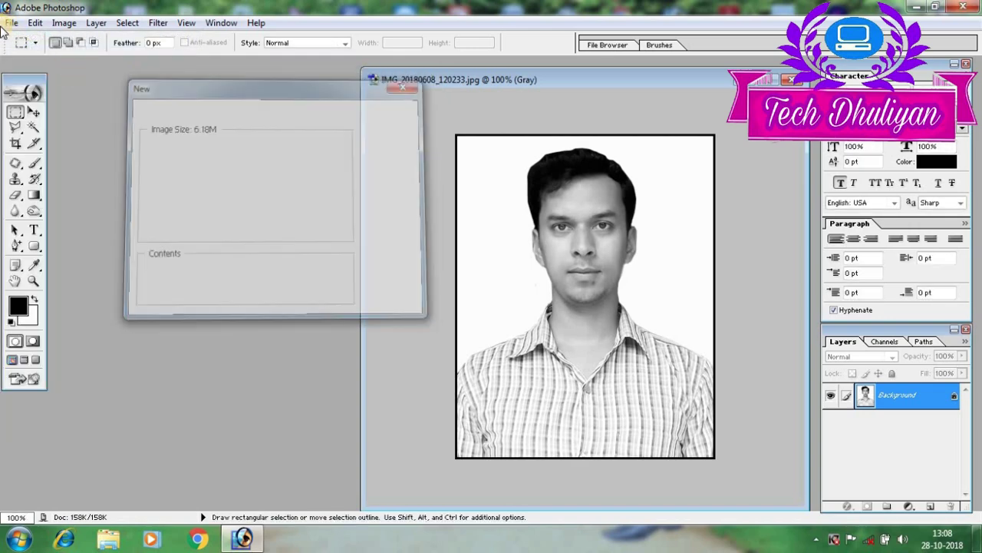
{"action": "left_click", "coordinate": [12, 23]}
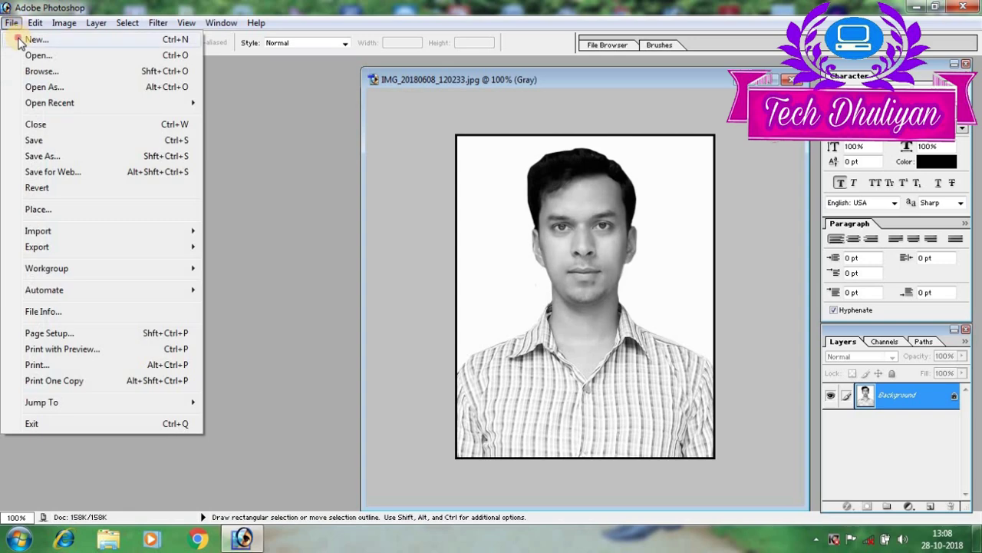
{"action": "left_click", "coordinate": [35, 40]}
{"action": "left_click", "coordinate": [218, 144]}
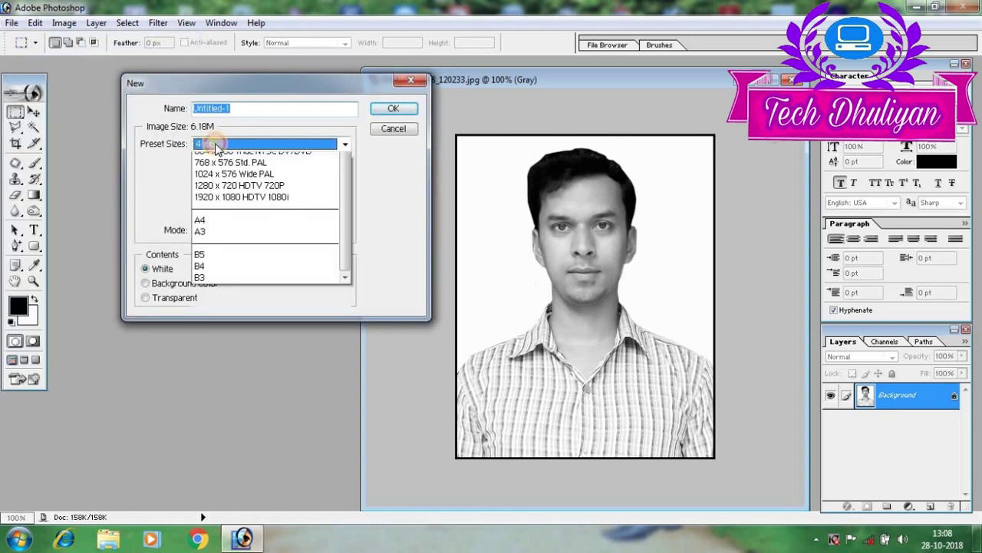
{"action": "left_click", "coordinate": [218, 144]}
{"action": "left_click", "coordinate": [399, 107]}
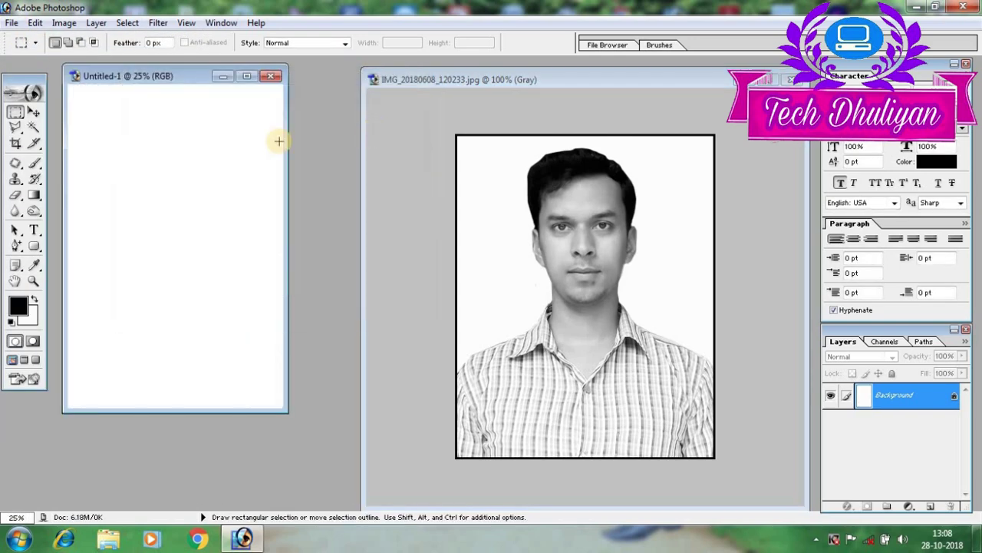
{"action": "left_click_drag", "start_coordinate": [449, 456], "coordinate": [545, 508]}
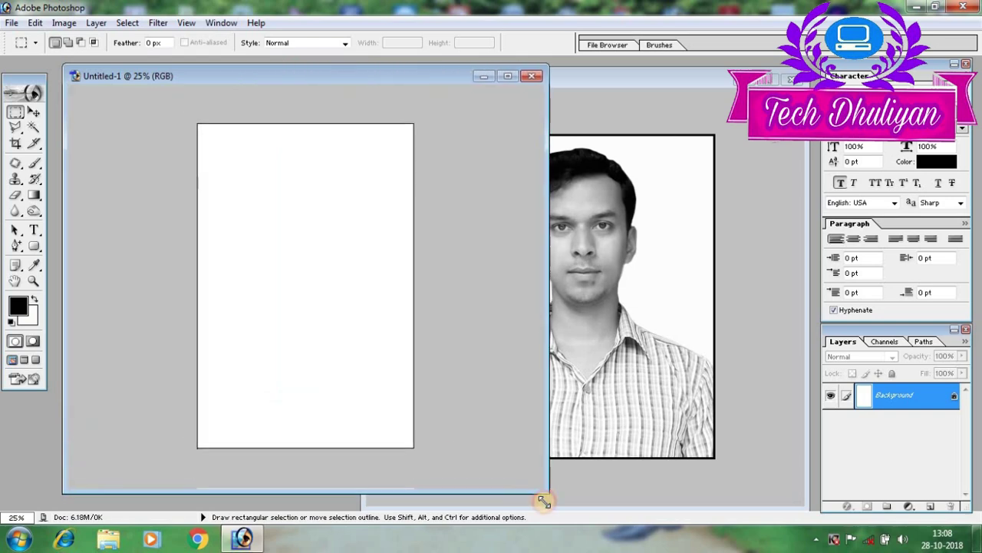
{"action": "key", "text": "ctrl+plus"}
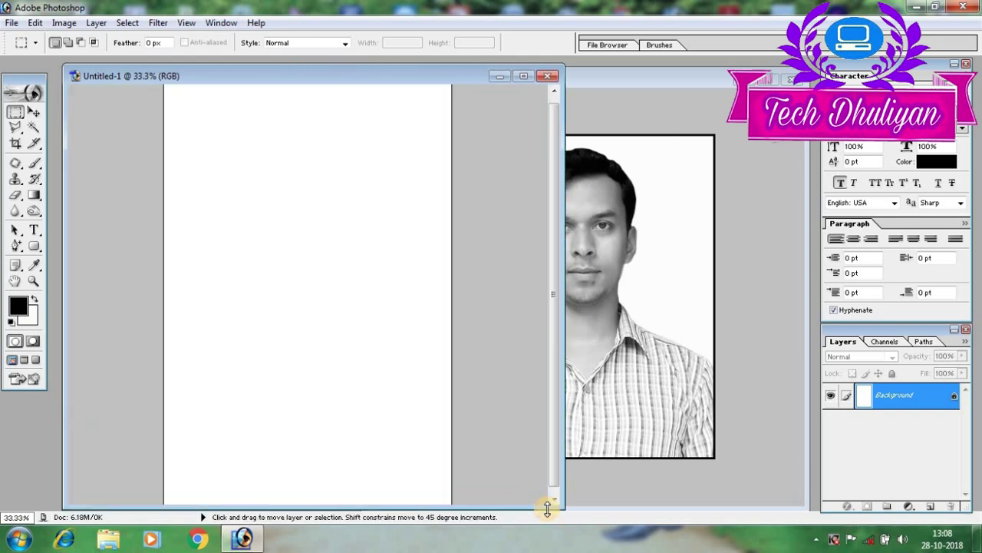
{"action": "key", "text": "ctrl+plus"}
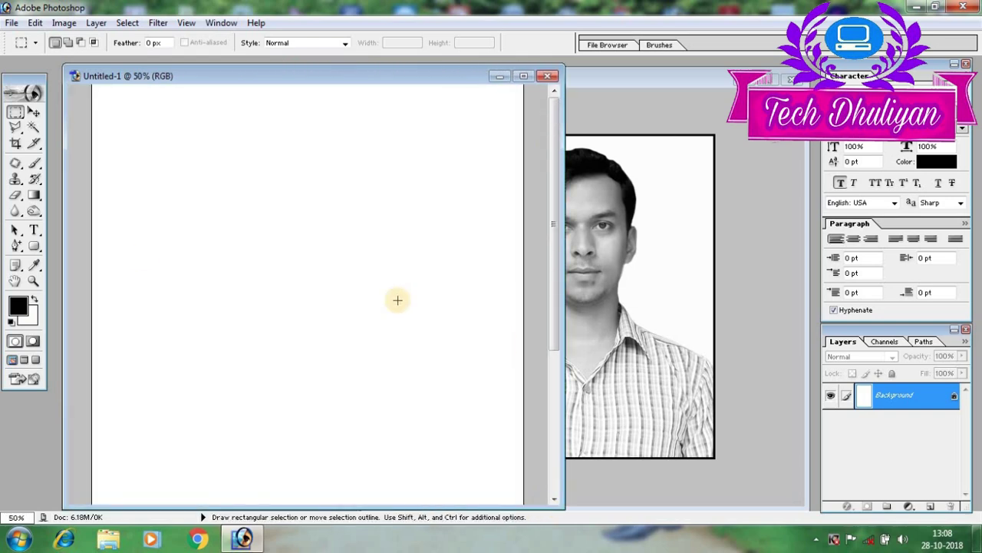
- Drag the grayscale photo onto the blank 4 x 6 sheet with the Move tool
{"action": "left_click", "coordinate": [33, 111]}
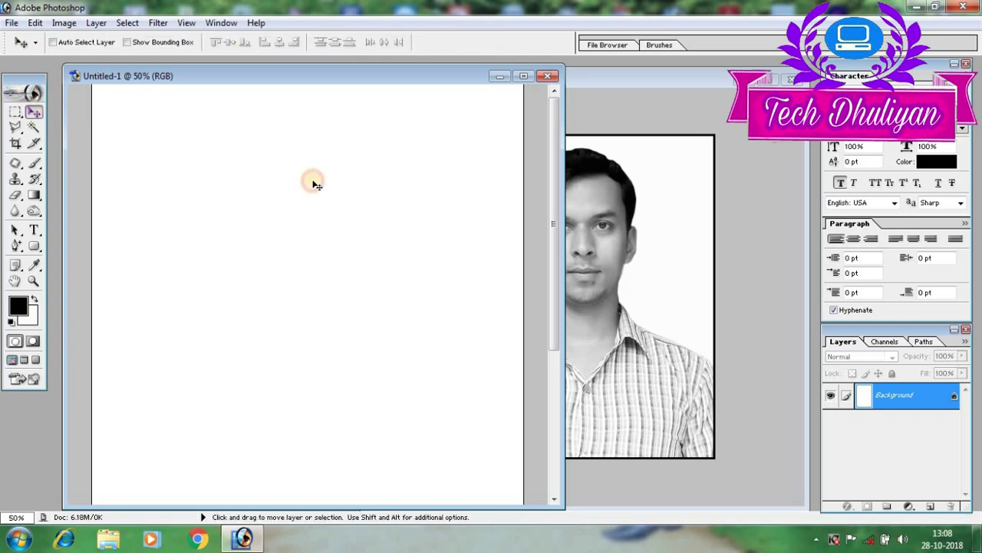
{"action": "left_click", "coordinate": [628, 290]}
{"action": "mouse_move", "coordinate": [584, 231]}
{"action": "left_mouse_down"}
{"action": "mouse_move", "coordinate": [256, 193]}
{"action": "mouse_move", "coordinate": [169, 163]}
{"action": "left_mouse_up"}
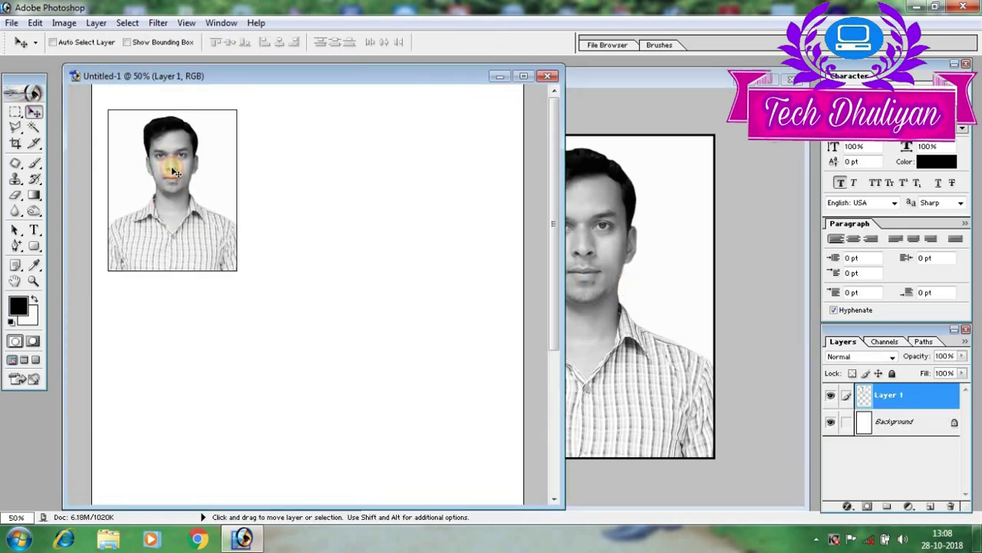
{"action": "key", "text": "ctrl+minus"}
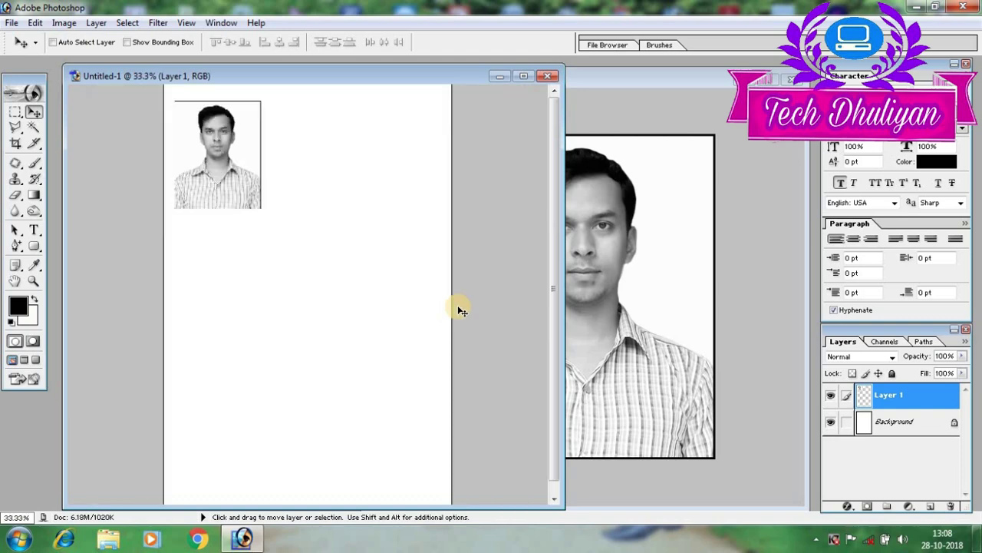
- Nudge the photo layer into place near the sheet's top-left corner
{"action": "left_click_drag", "start_coordinate": [227, 185], "coordinate": [243, 197]}
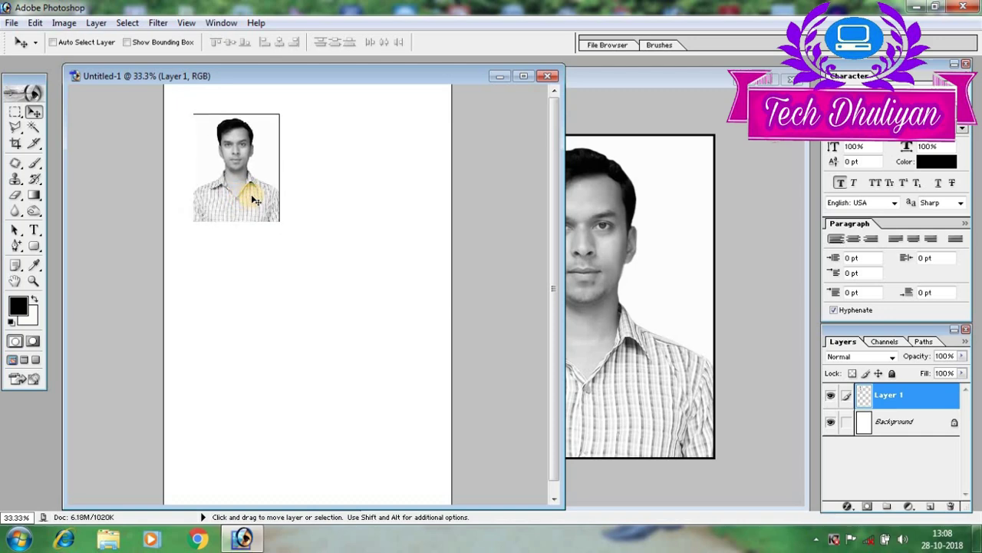
{"action": "key", "text": "Right"}
{"action": "key", "text": "Right"}
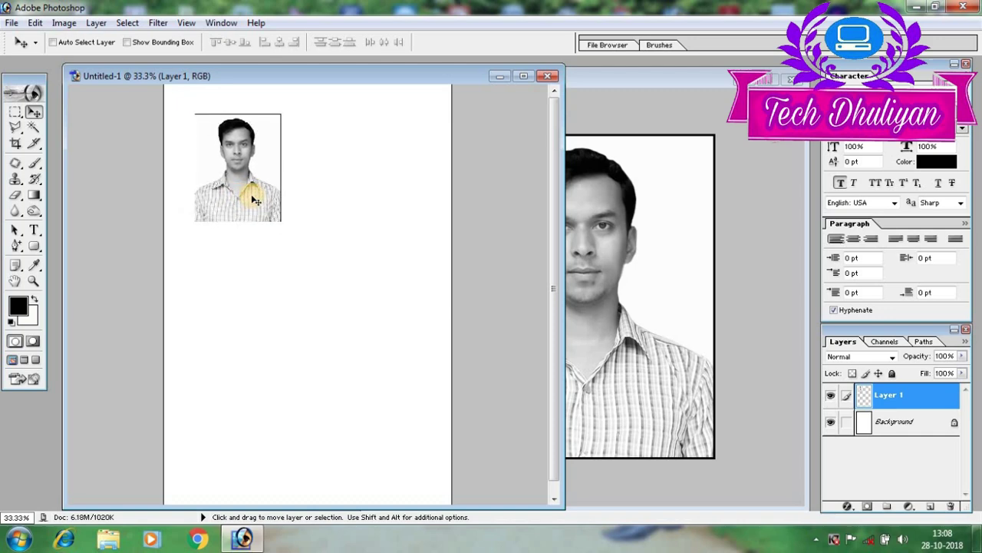
{"action": "key", "text": "Right"}
{"action": "key", "text": "Right"}
{"action": "key", "text": "Up"}
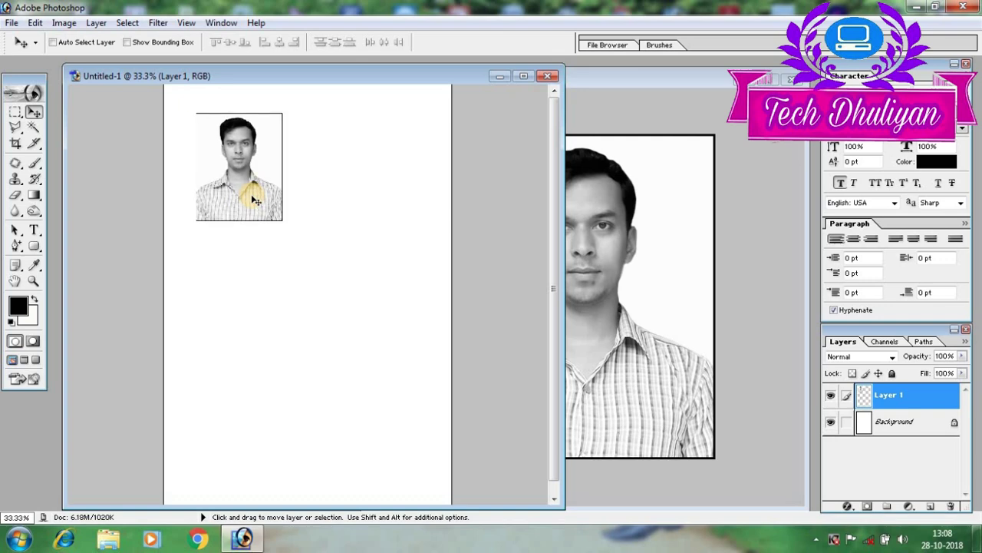
{"action": "key", "text": "Right"}
{"action": "key", "text": "ctrl+plus"}
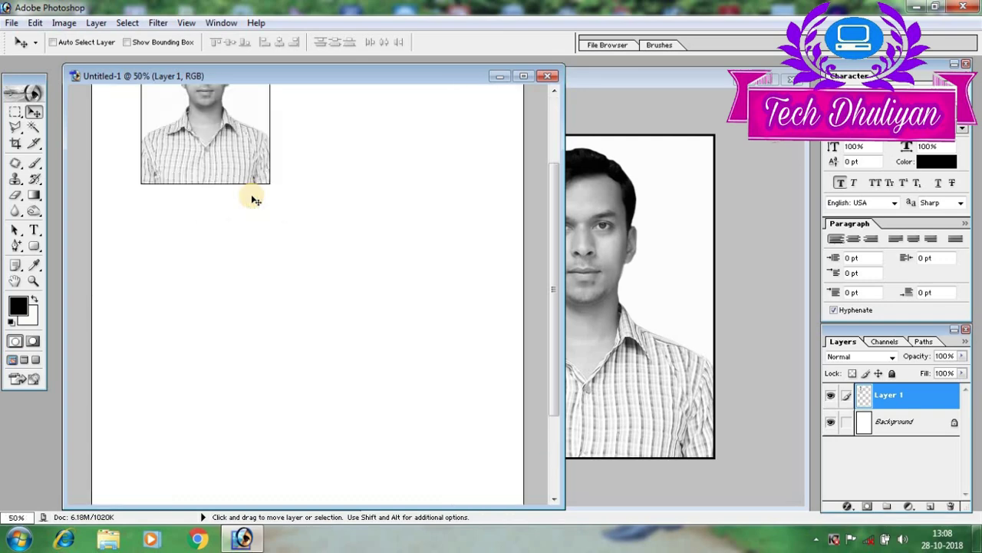
{"action": "scroll", "coordinate": [255, 200], "scroll_direction": "up", "scroll_amount": 2}
{"action": "scroll", "coordinate": [255, 199], "scroll_direction": "up", "scroll_amount": 2}
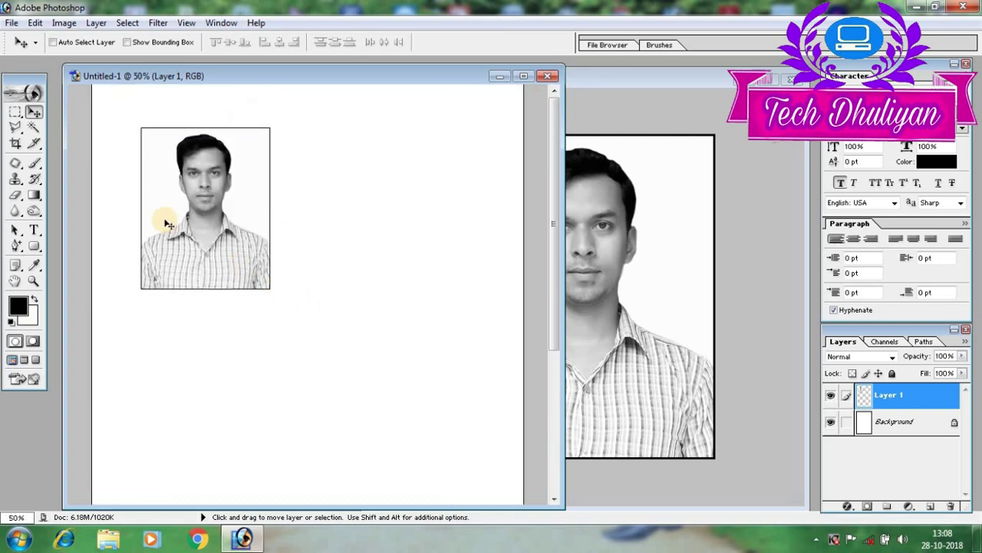
- Alt-drag five copies of the photo into a 3x2 grid on the sheet
{"action": "left_click_drag", "start_coordinate": [199, 230], "coordinate": [177, 217]}
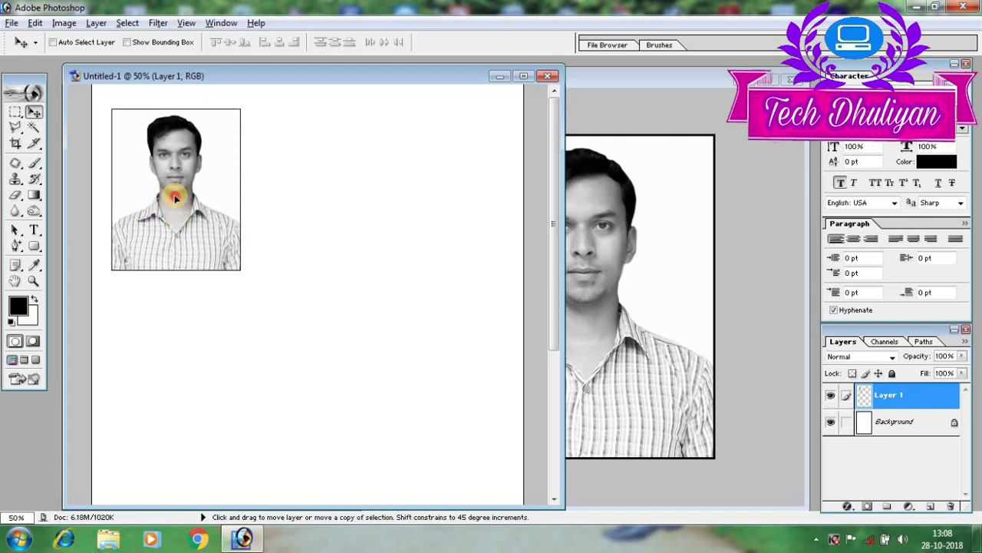
{"action": "mouse_move", "coordinate": [173, 205]}
{"action": "left_mouse_down"}
{"action": "mouse_move", "coordinate": [443, 188]}
{"action": "mouse_move", "coordinate": [166, 362]}
{"action": "left_mouse_up"}
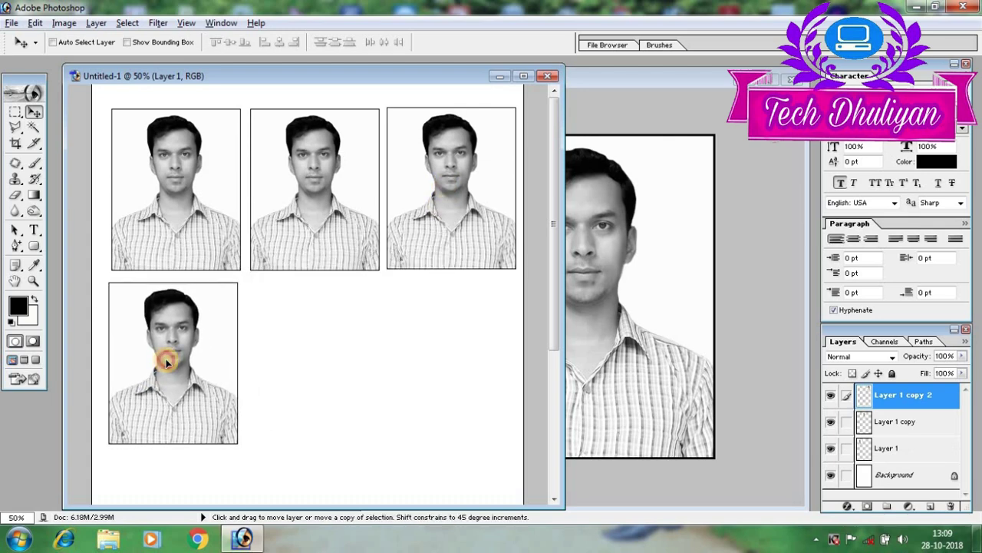
{"action": "mouse_move", "coordinate": [166, 362]}
{"action": "left_mouse_down"}
{"action": "mouse_move", "coordinate": [434, 315]}
{"action": "mouse_move", "coordinate": [179, 357]}
{"action": "left_mouse_up"}
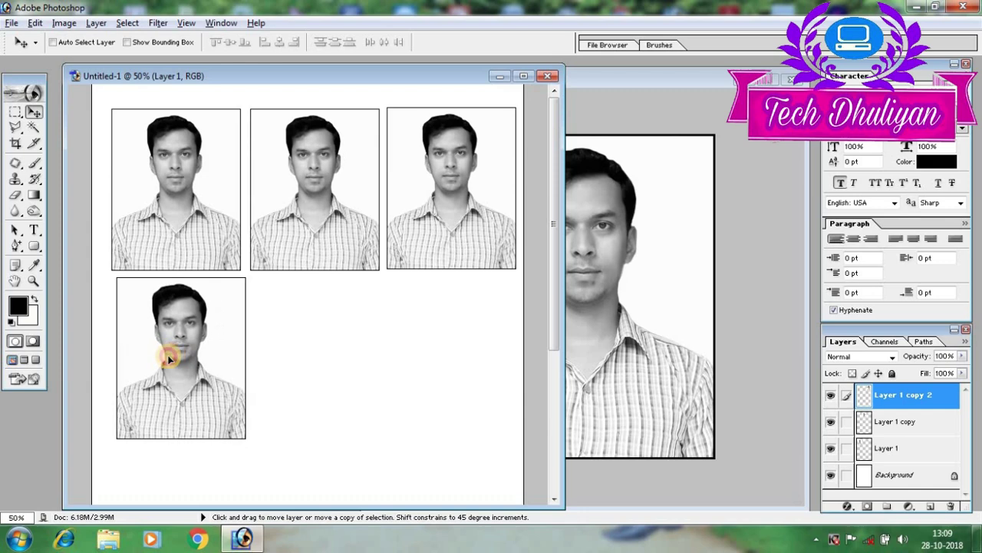
{"action": "mouse_move", "coordinate": [179, 357]}
{"action": "left_mouse_down"}
{"action": "mouse_move", "coordinate": [166, 359]}
{"action": "mouse_move", "coordinate": [447, 361]}
{"action": "left_mouse_up"}
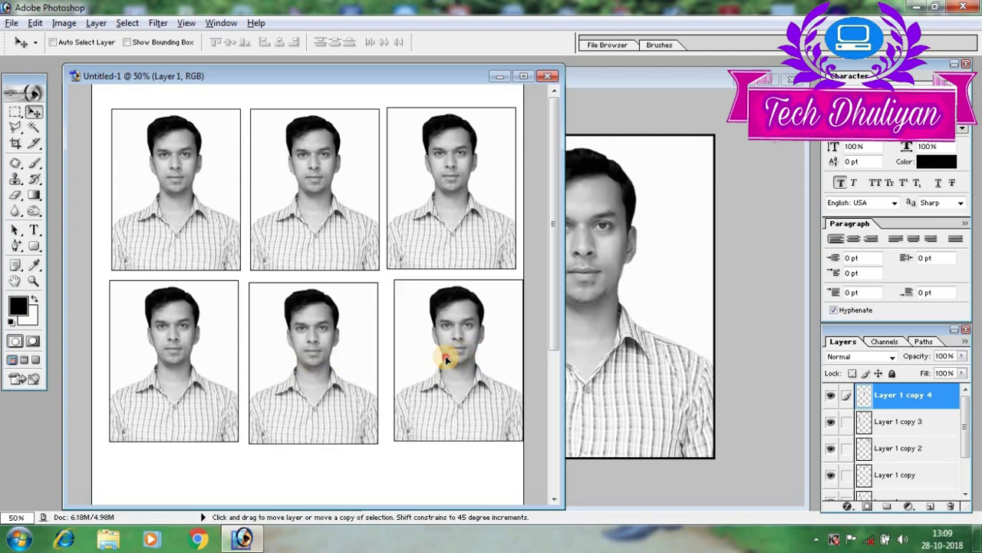
{"action": "left_click", "coordinate": [447, 360], "text": "alt"}
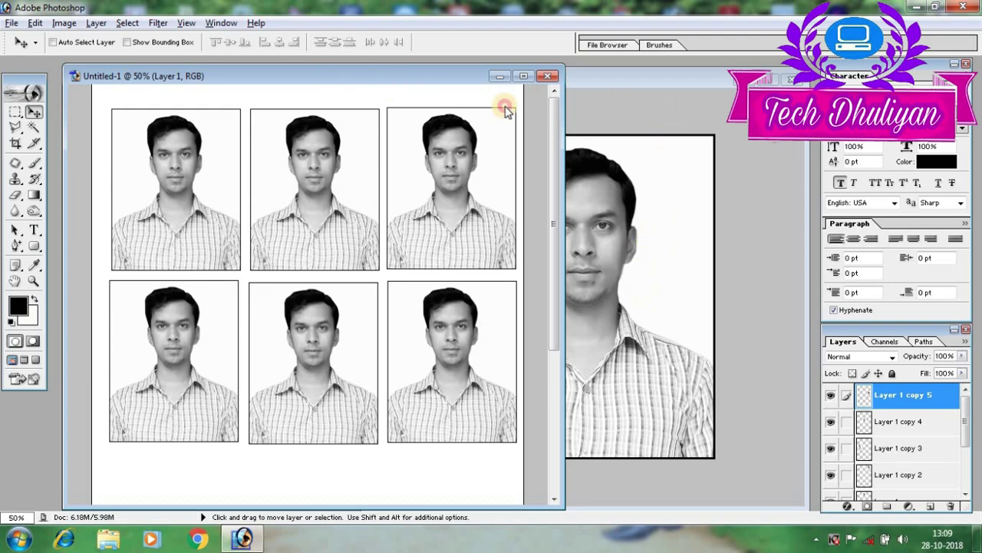
{"action": "mouse_move", "coordinate": [506, 111]}
{"action": "left_mouse_down"}
{"action": "mouse_move", "coordinate": [492, 122]}
{"action": "mouse_move", "coordinate": [476, 87]}
{"action": "left_mouse_up"}
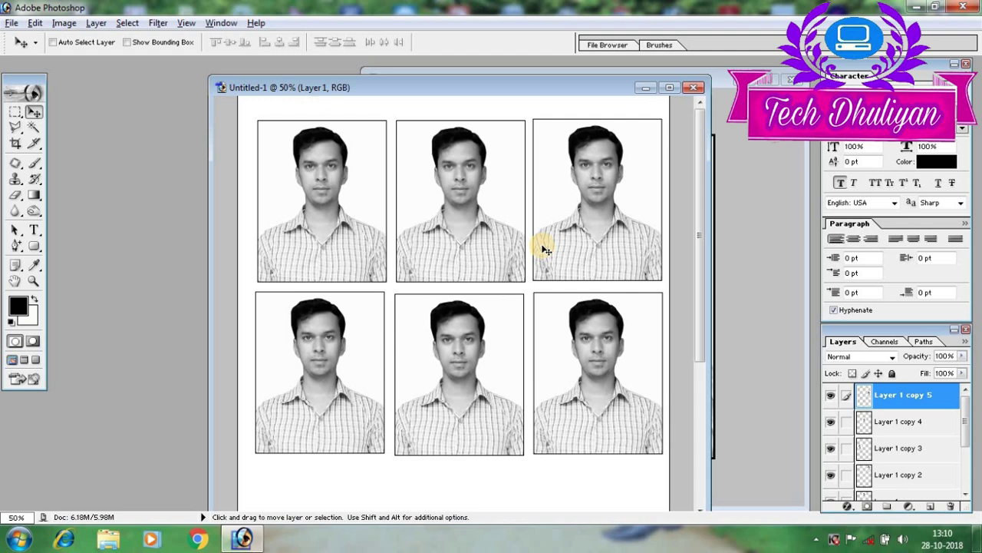
{"action": "scroll", "coordinate": [559, 371], "scroll_direction": "down", "scroll_amount": 1}
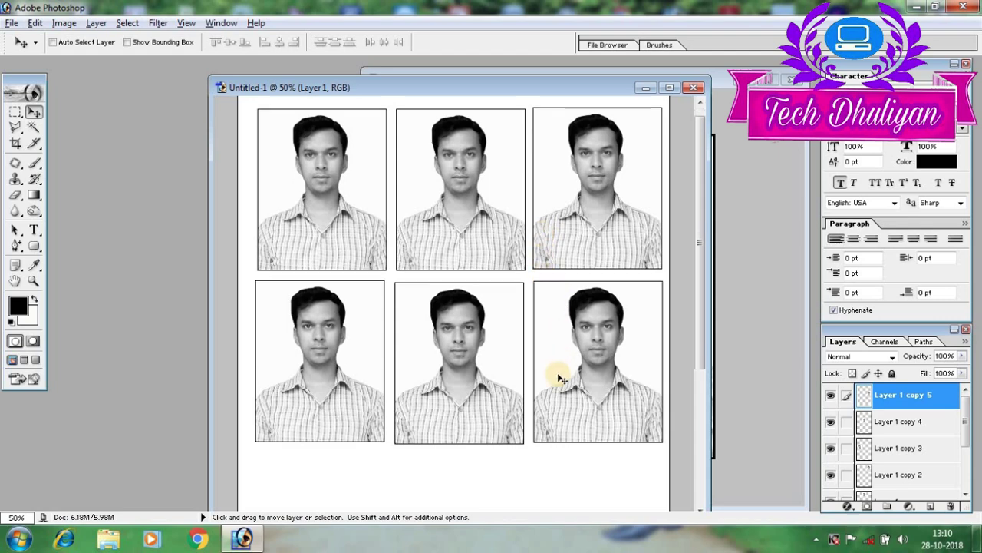
{"action": "scroll", "coordinate": [561, 378], "scroll_direction": "down", "scroll_amount": 2}
{"action": "scroll", "coordinate": [561, 378], "scroll_direction": "up", "scroll_amount": 1}
{"action": "scroll", "coordinate": [561, 377], "scroll_direction": "up", "scroll_amount": 1}
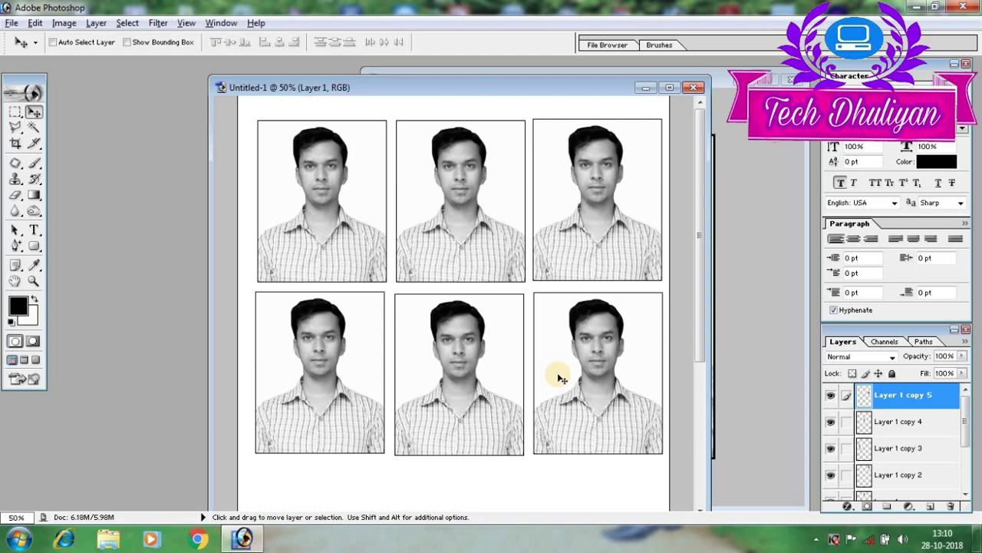